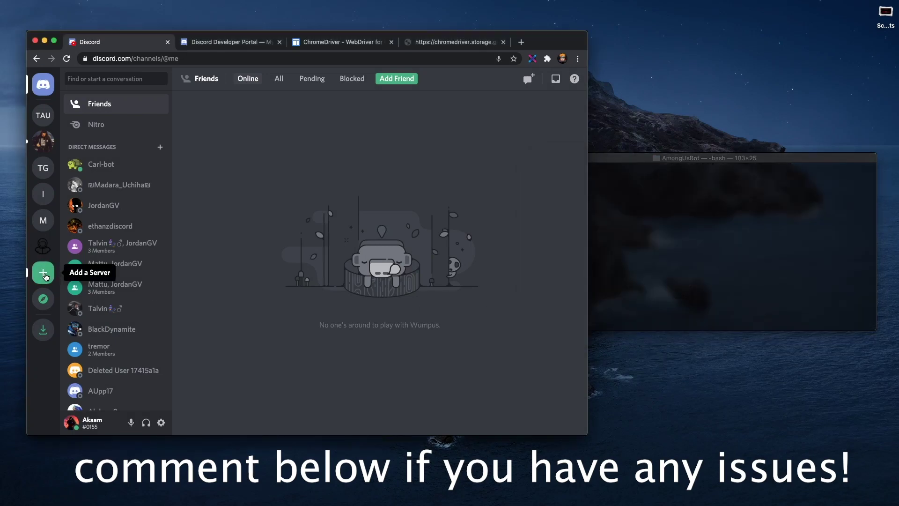
Step: Create a Discord server from scratch and name it 'Among Us'
left_click(42, 273)
left_click(312, 201)
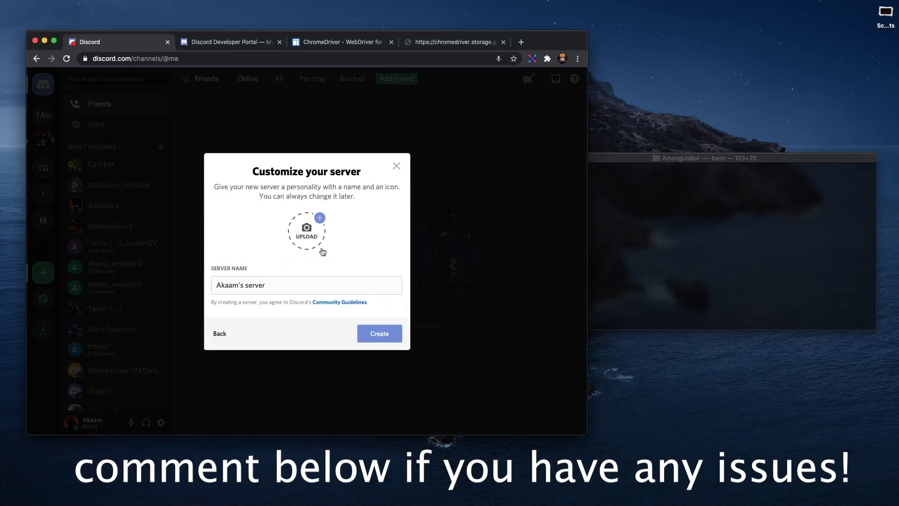
triple_click(319, 281)
type("Among Us")
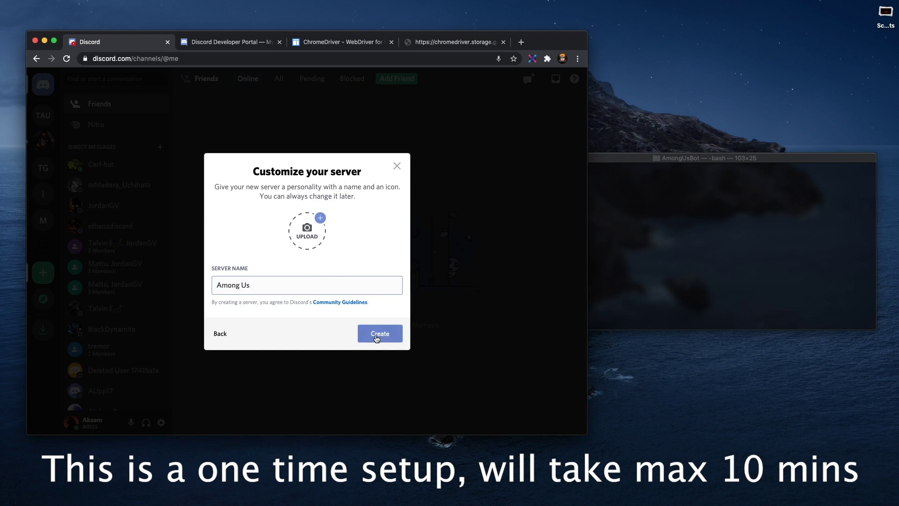
left_click(380, 334)
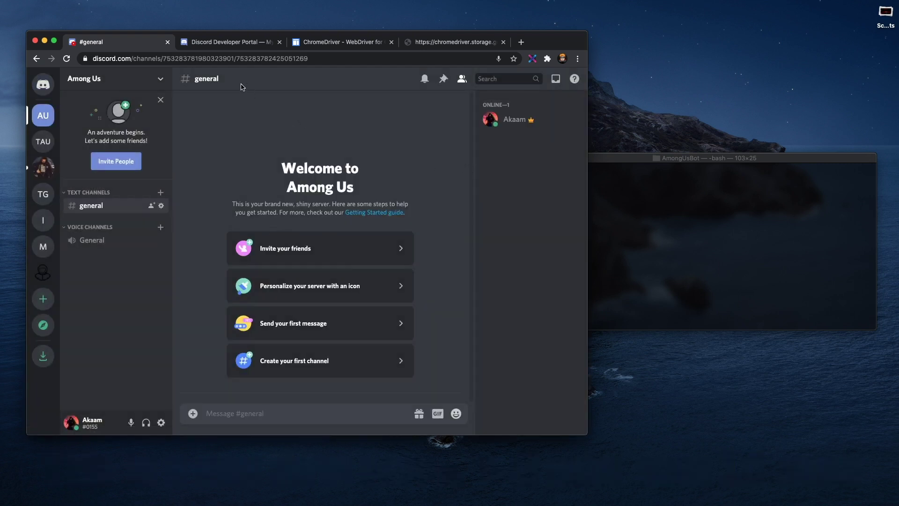
left_click(229, 43)
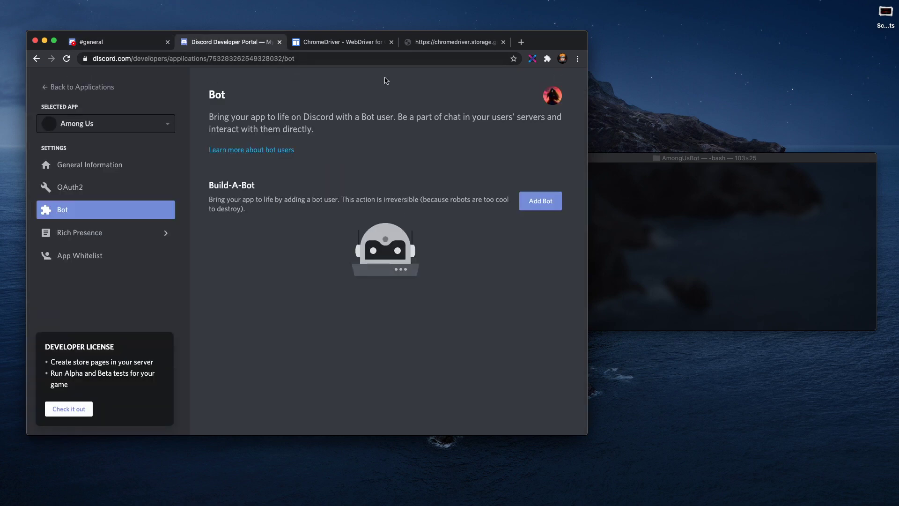
Step: Create a new Developer Portal application named 'Among Us 2'
left_click(82, 87)
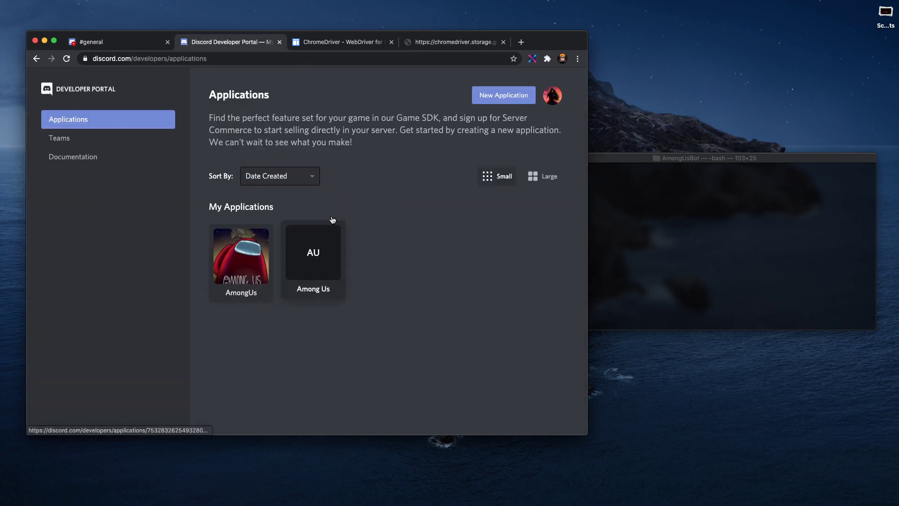
left_click(491, 99)
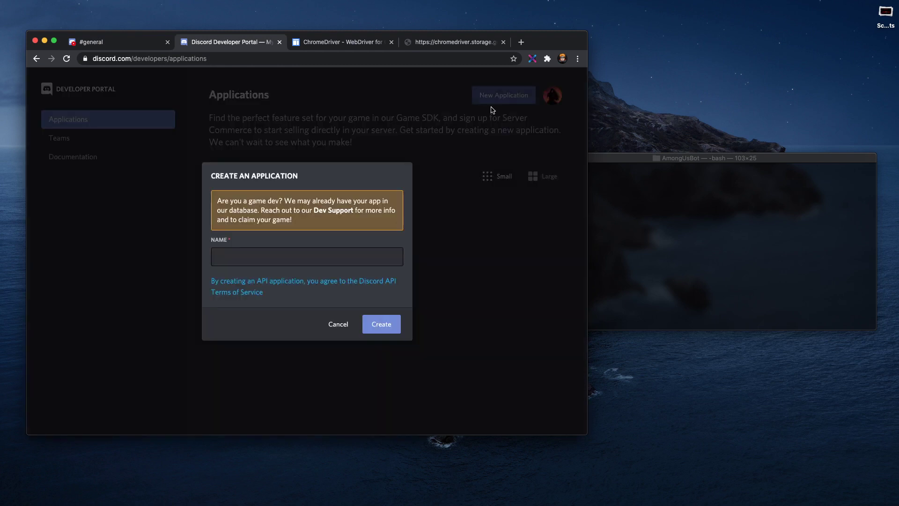
left_click(303, 255)
type("Among ")
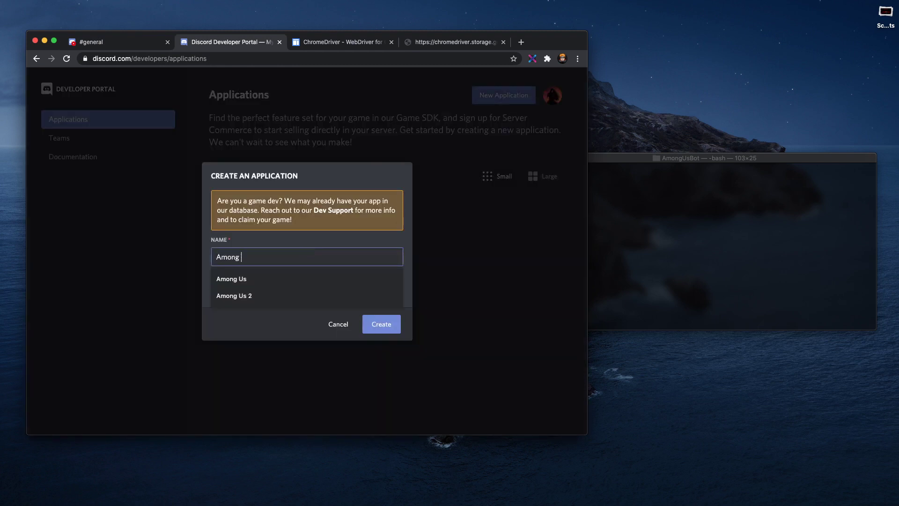
type("Us 2")
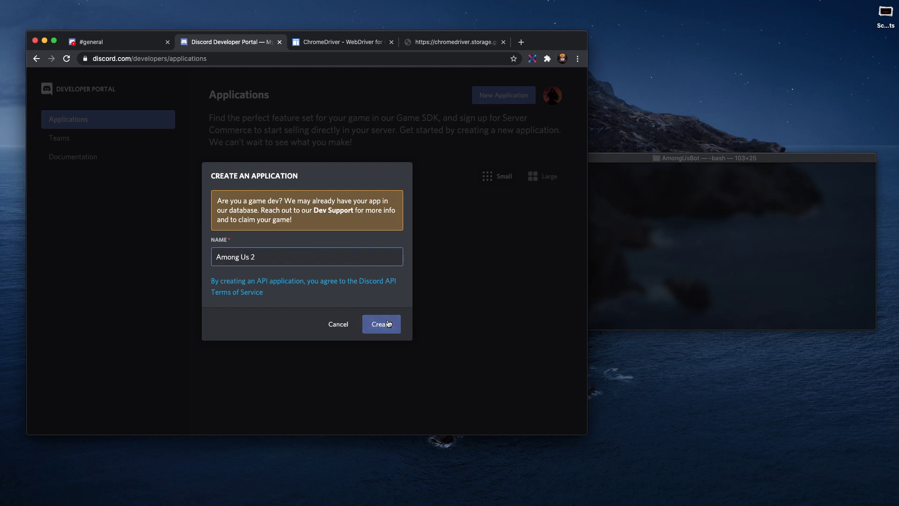
left_click(385, 327)
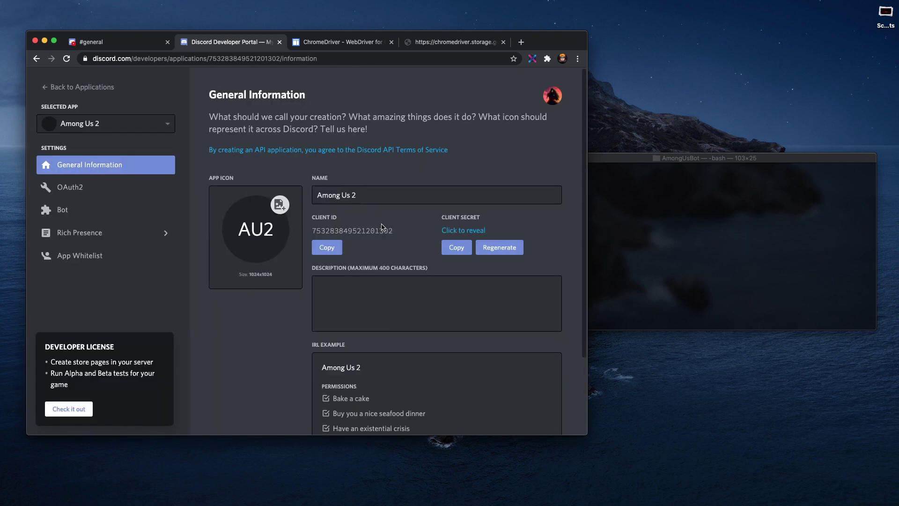
left_click(71, 211)
Step: Add a bot user to the Among Us 2 application and confirm it
left_click(539, 202)
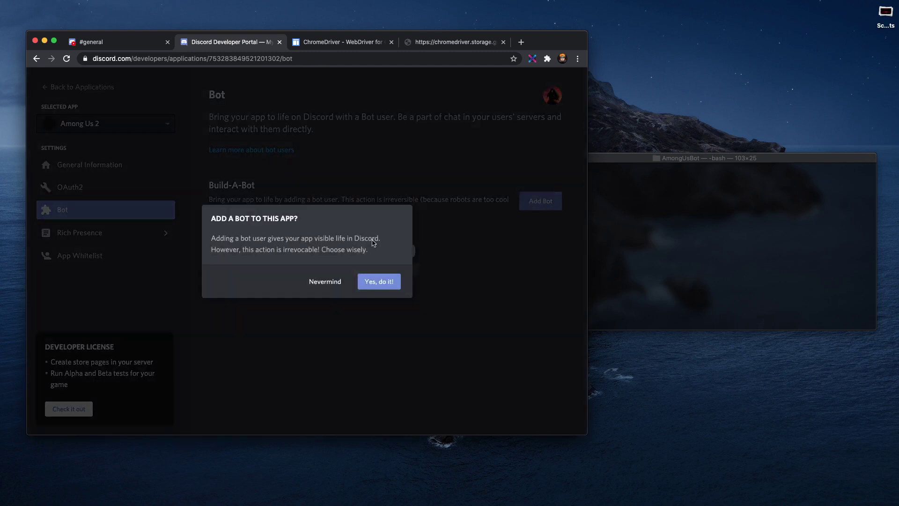
left_click(378, 283)
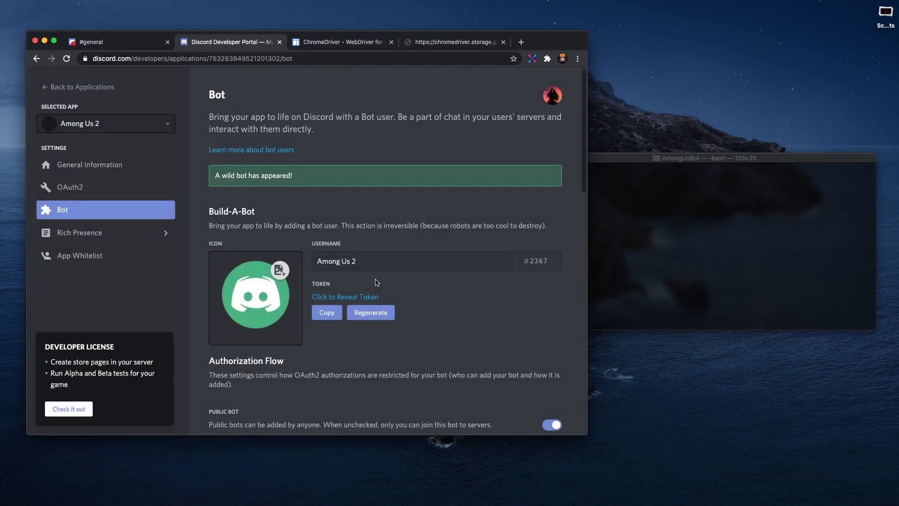
scroll(441, 311, "down", 4)
scroll(417, 300, "up", 4)
left_click(340, 318)
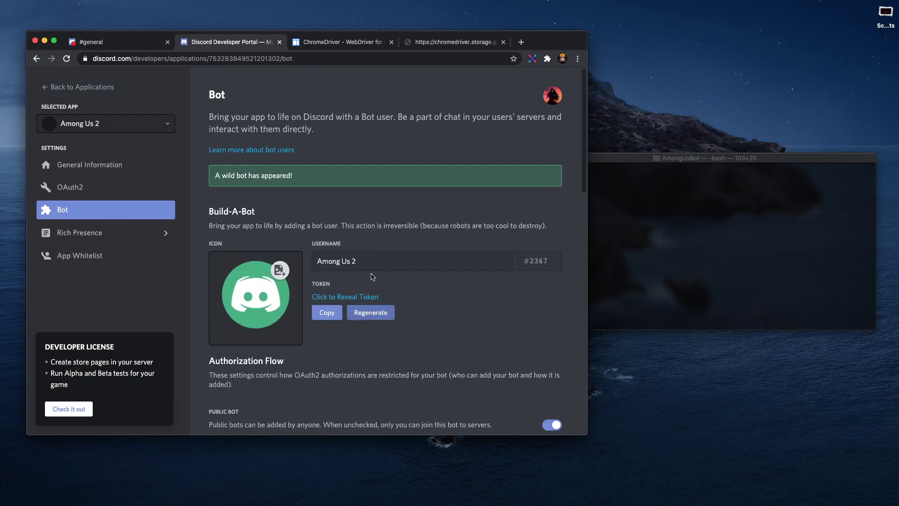
Step: Generate an OAuth2 invite link with the bot scope and Administrator permission
left_click(58, 188)
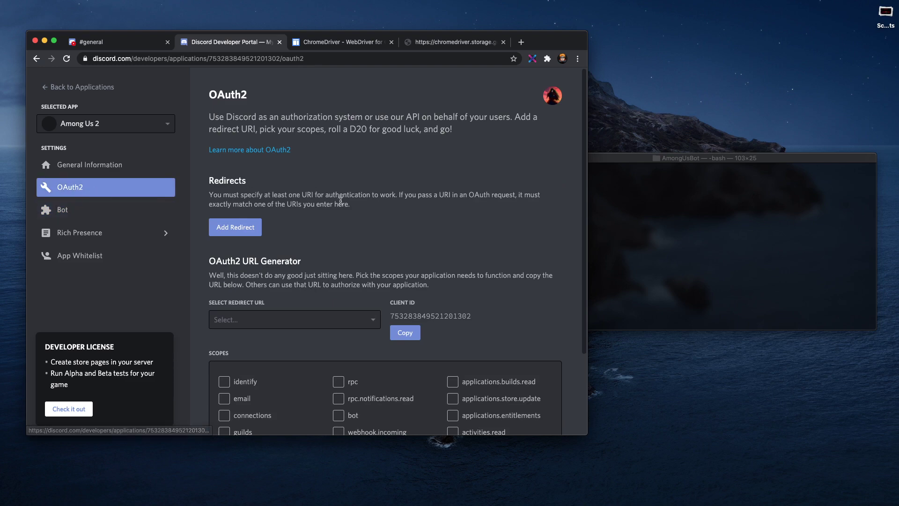
scroll(357, 246, "down", 3)
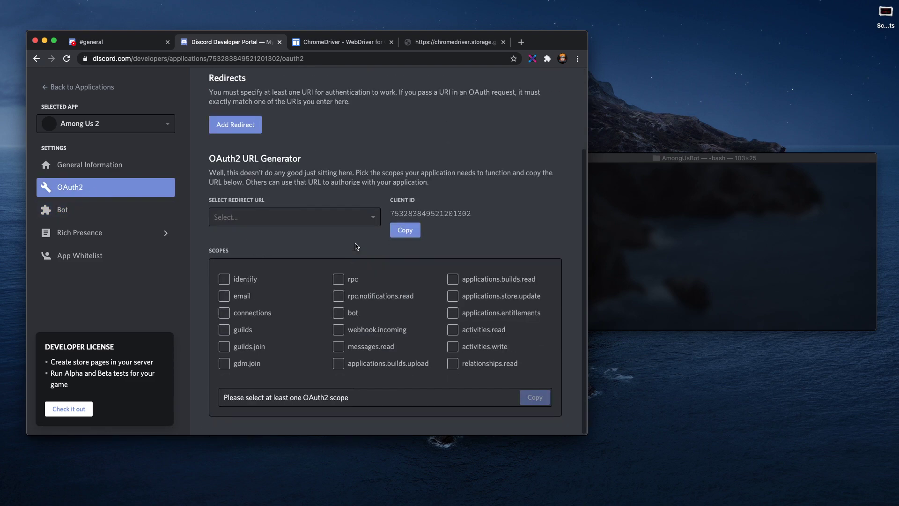
left_click(339, 313)
scroll(343, 314, "down", 5)
left_click(225, 277)
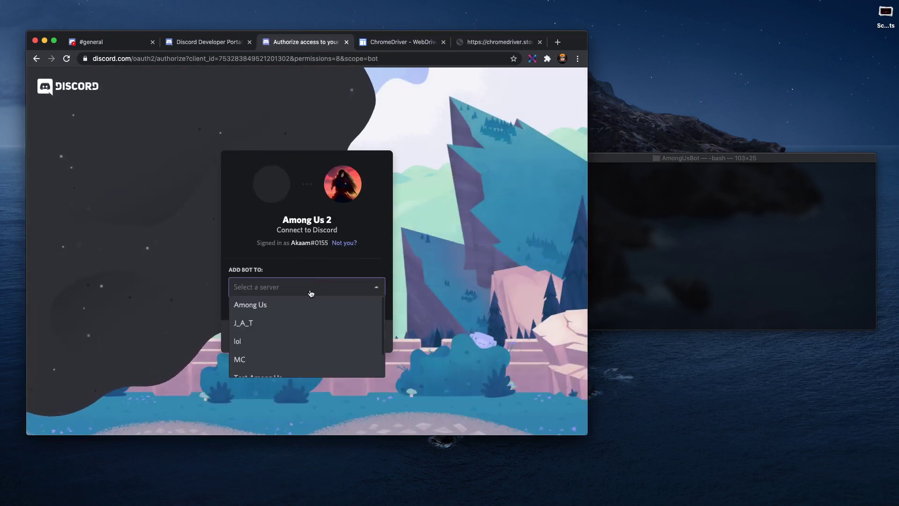
Step: Authorize the Among Us 2 bot into the Among Us server, pass the robot check, and close the page
left_click(276, 308)
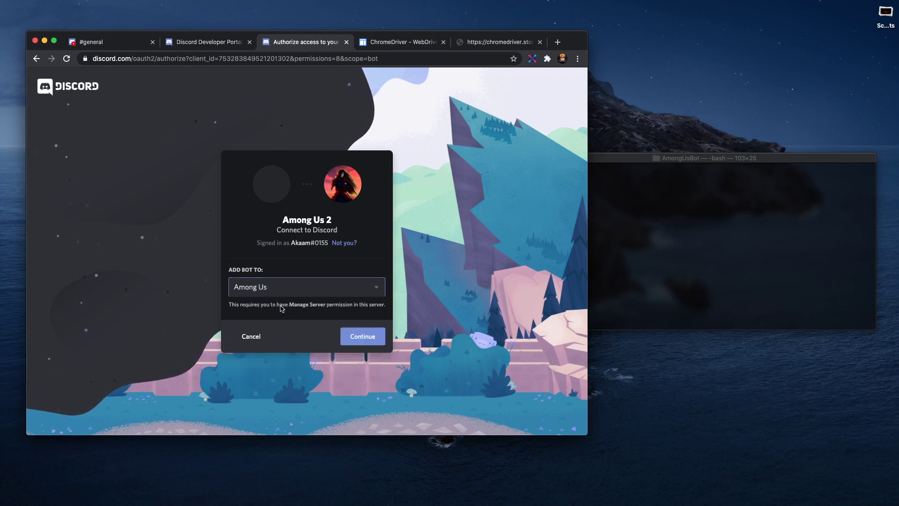
left_click(367, 341)
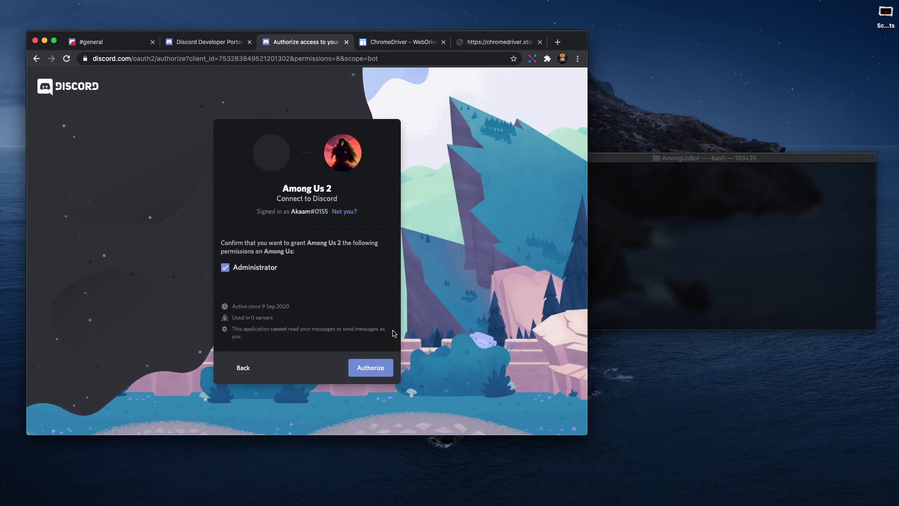
left_click(371, 367)
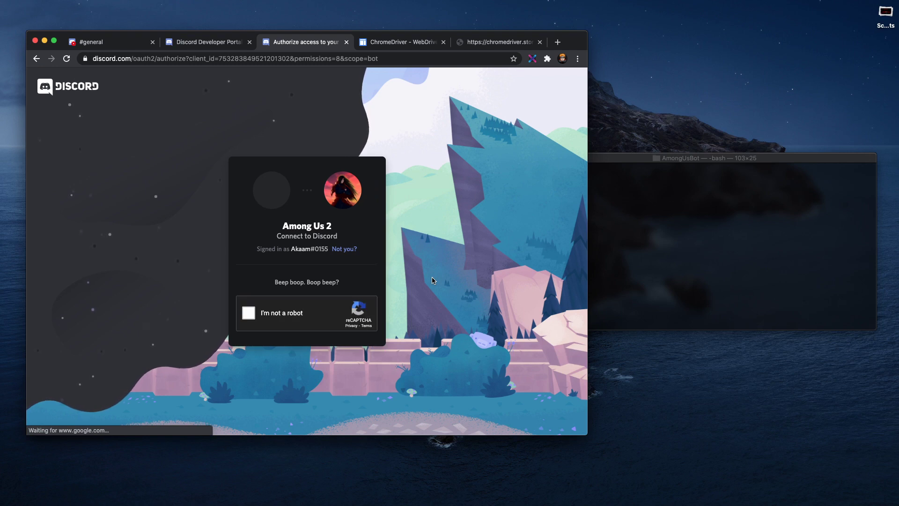
left_click(260, 310)
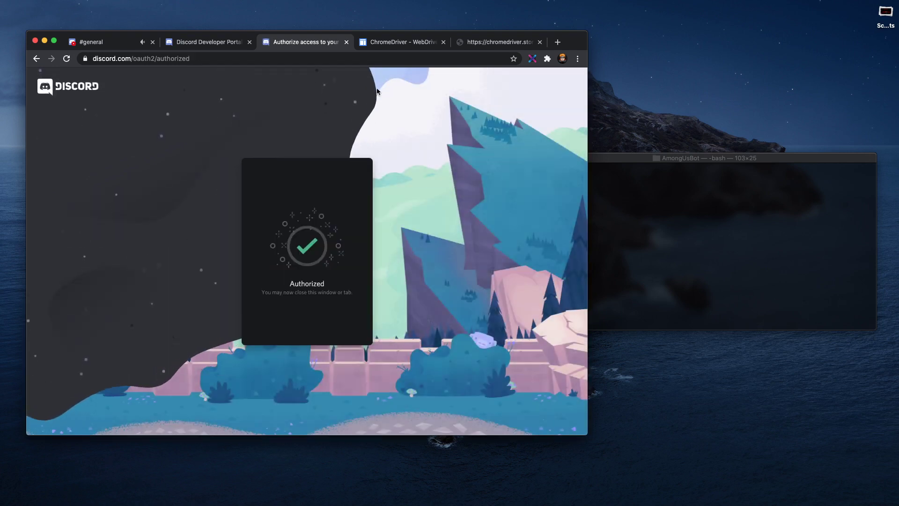
left_click(346, 42)
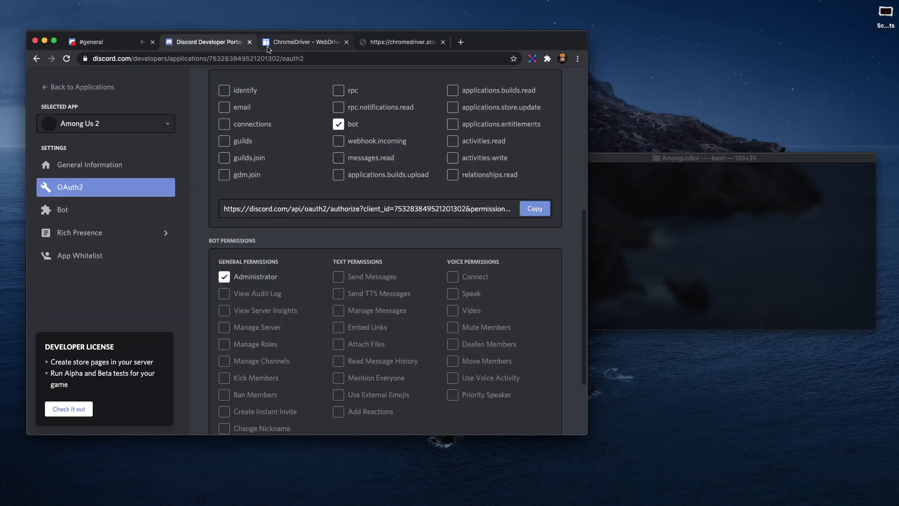
Step: Download chromedriver_mac64.zip from the ChromeDriver 85.0.4183.87 stable release page
left_click(288, 46)
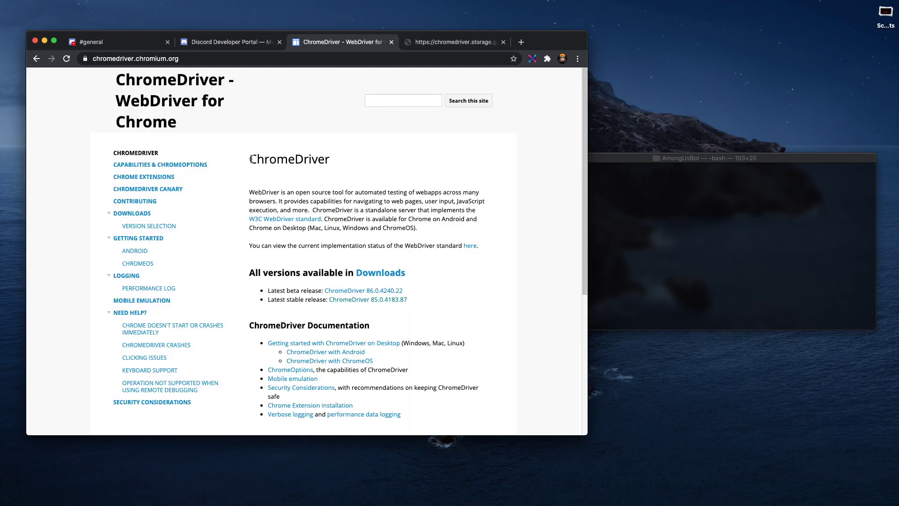
left_click_drag(251, 159, 464, 270)
left_click(464, 271)
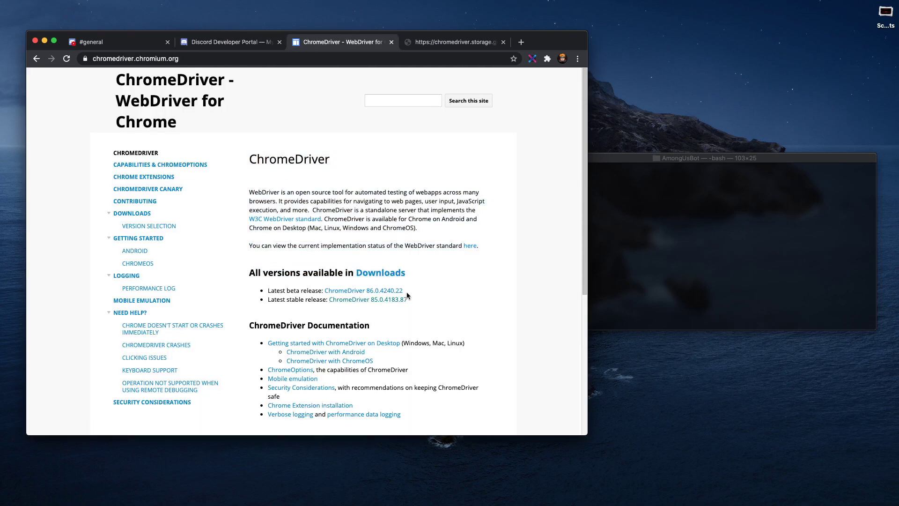
left_click(382, 302)
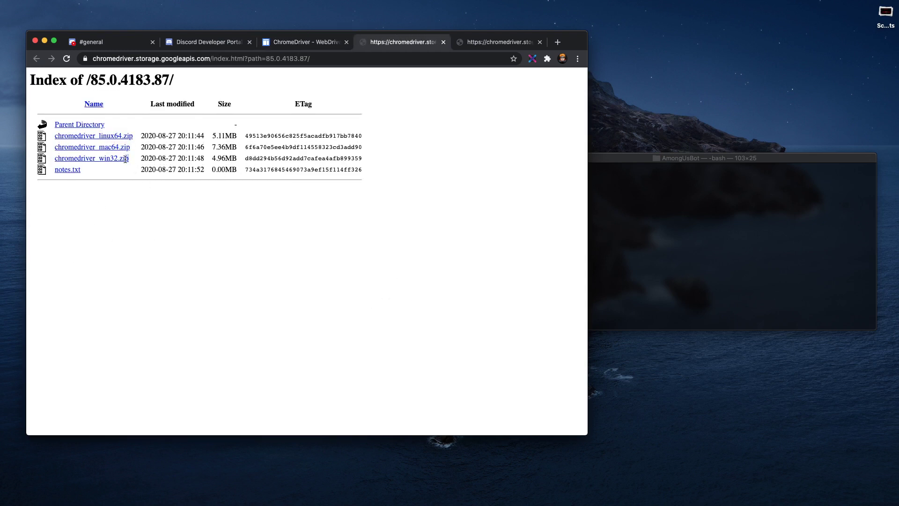
left_click_drag(131, 159, 54, 159)
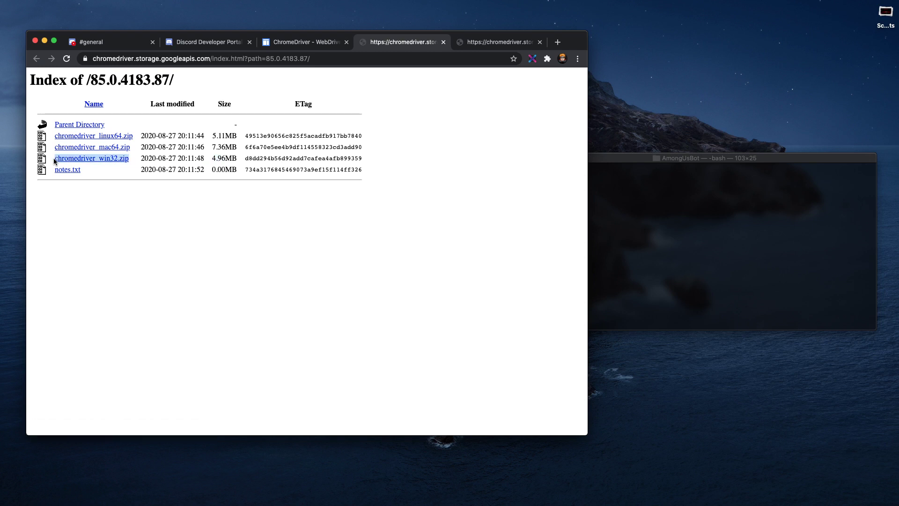
left_click(140, 164)
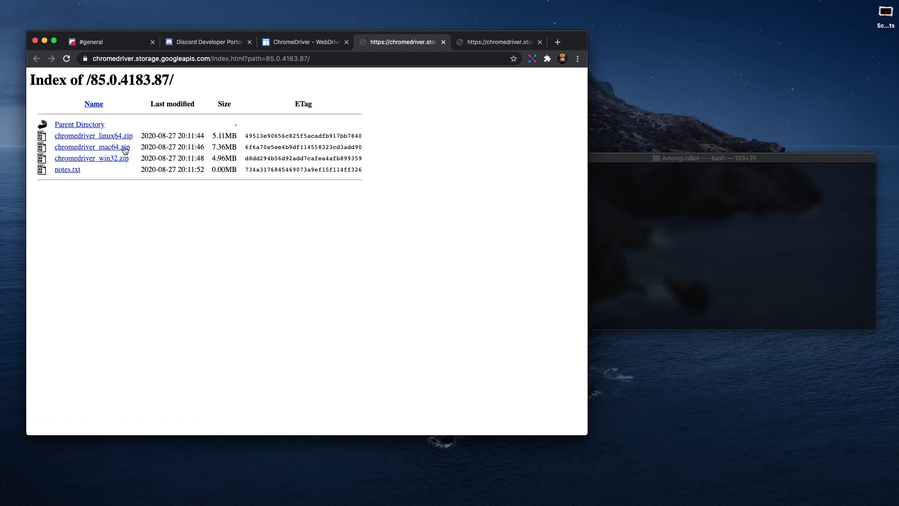
left_click(132, 154)
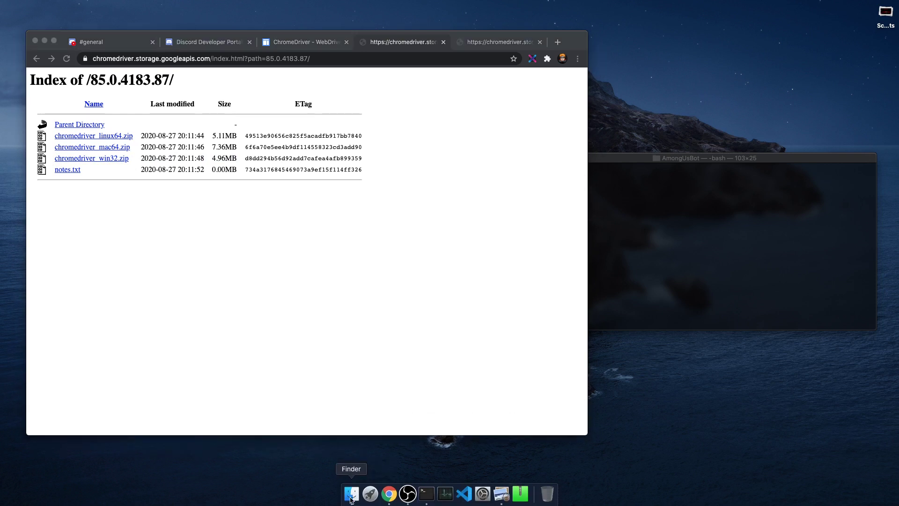
left_click(353, 498)
Step: Move the downloaded chromedriver from Downloads into Documents and position its icon there
left_click(555, 196)
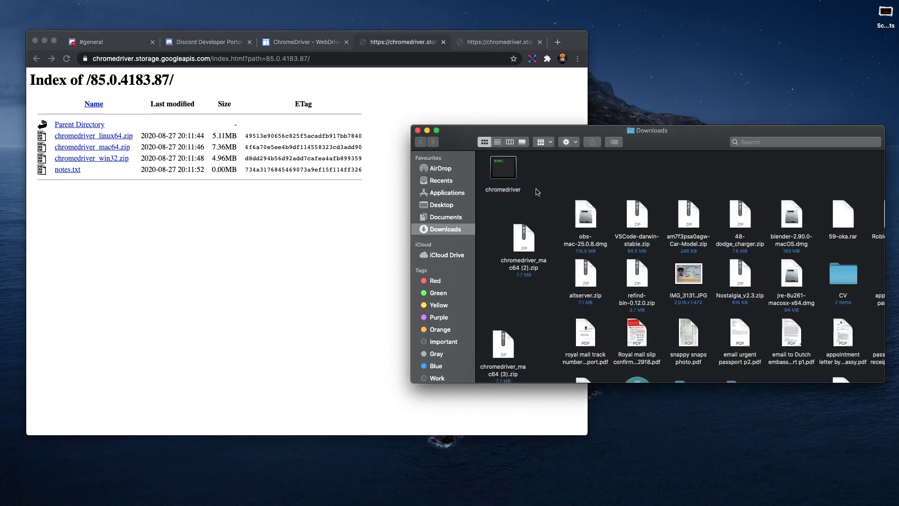
left_click(503, 168)
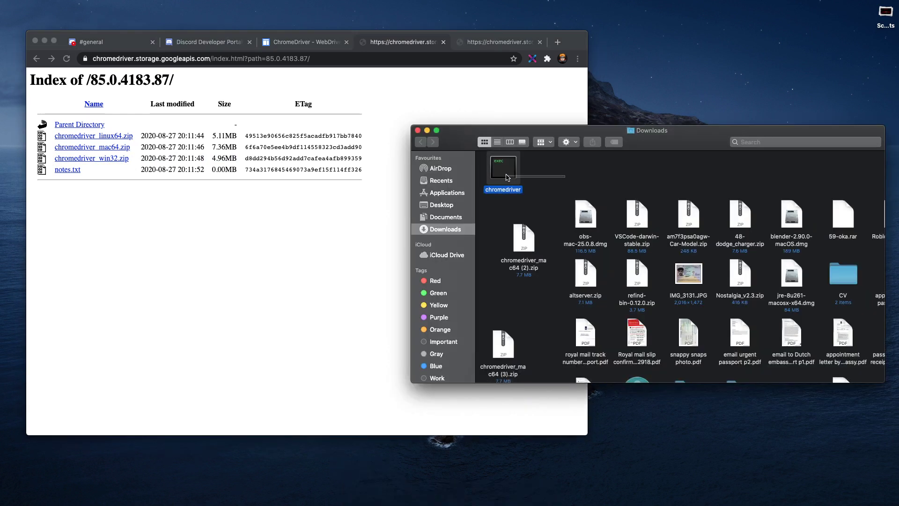
left_click_drag(503, 170, 453, 218)
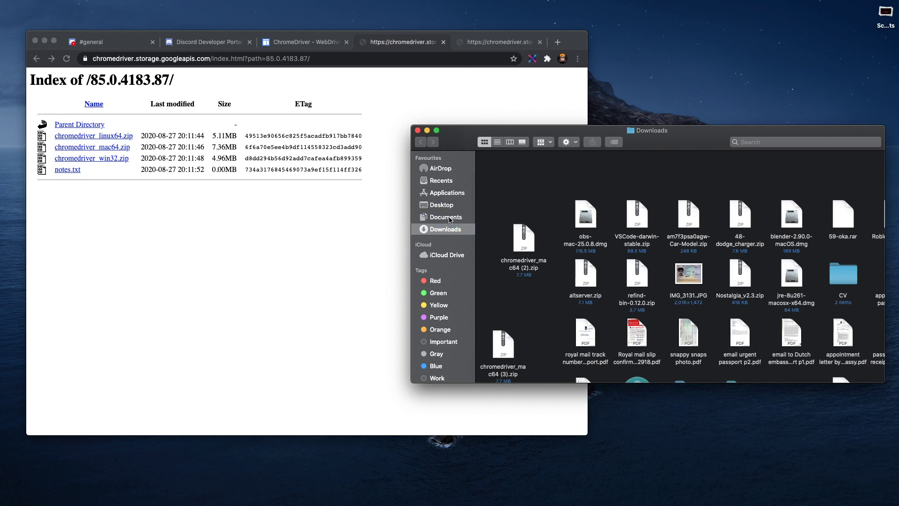
left_click(453, 217)
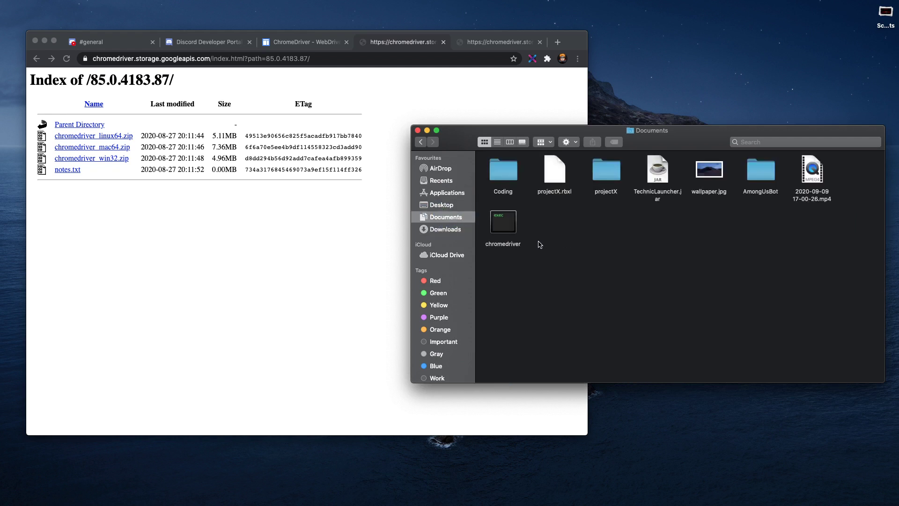
left_click_drag(504, 229, 764, 228)
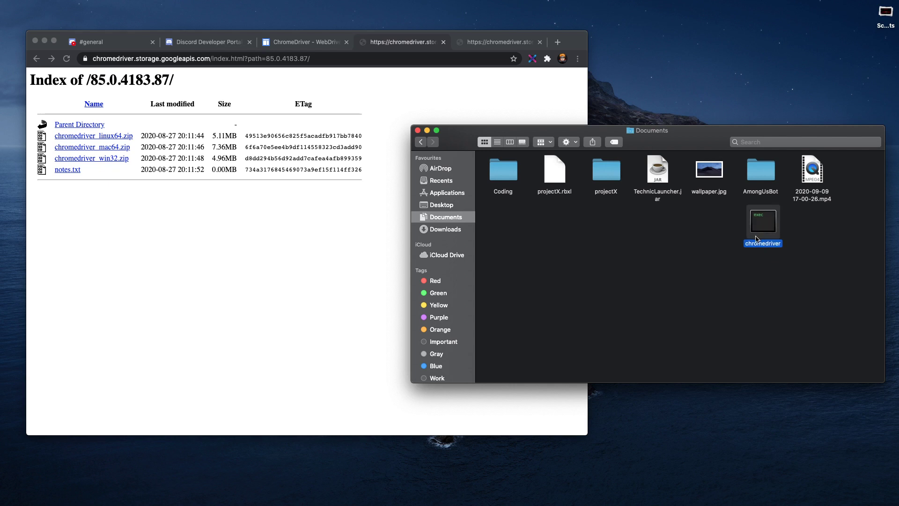
left_click_drag(766, 229, 765, 222)
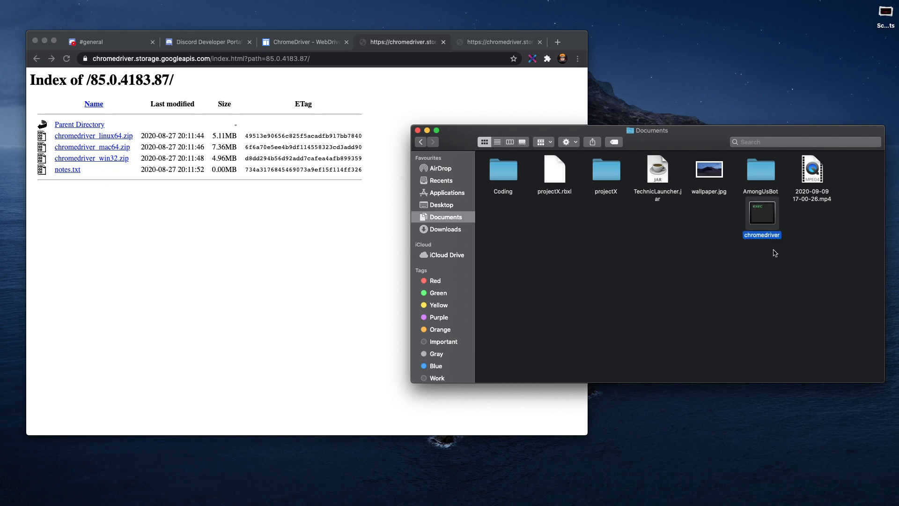
left_click(790, 265)
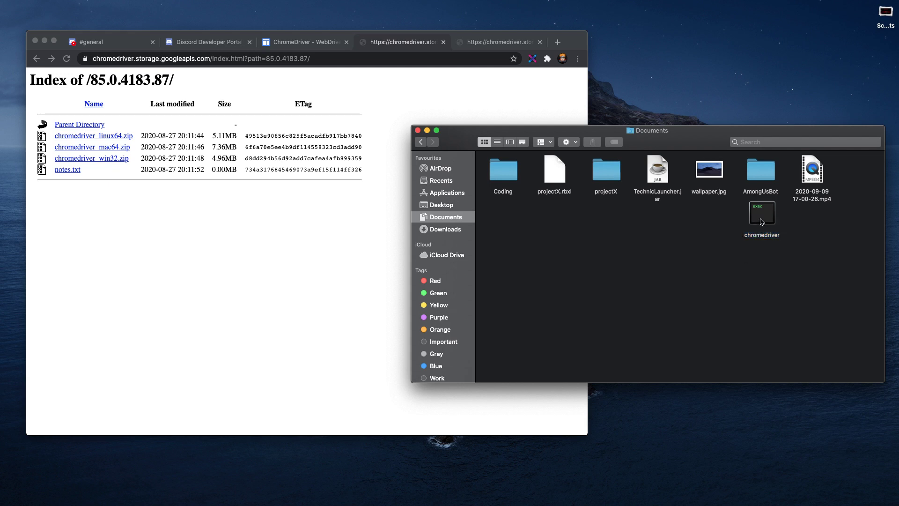
left_click(762, 222)
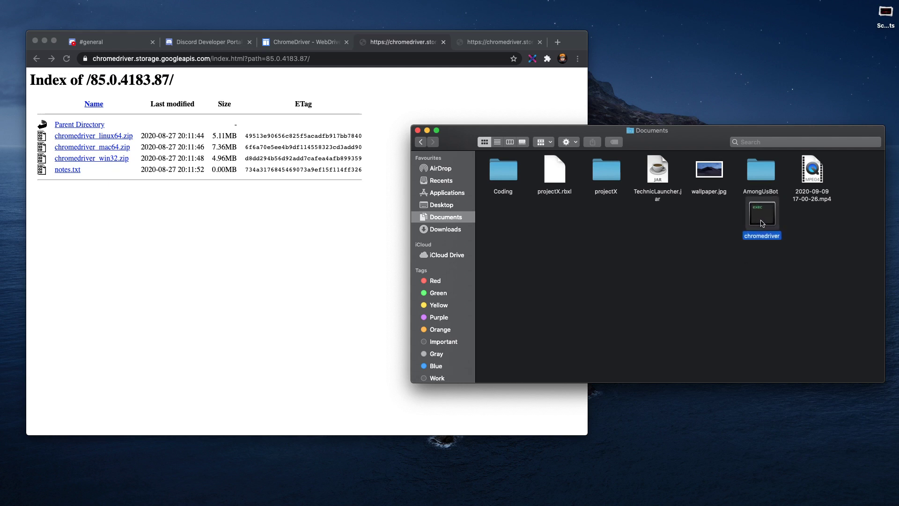
left_click(764, 244)
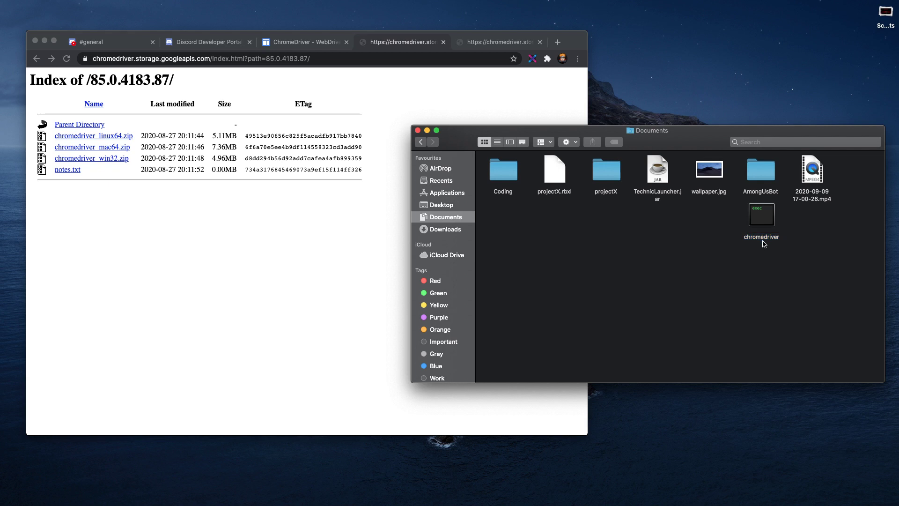
double_click(759, 196)
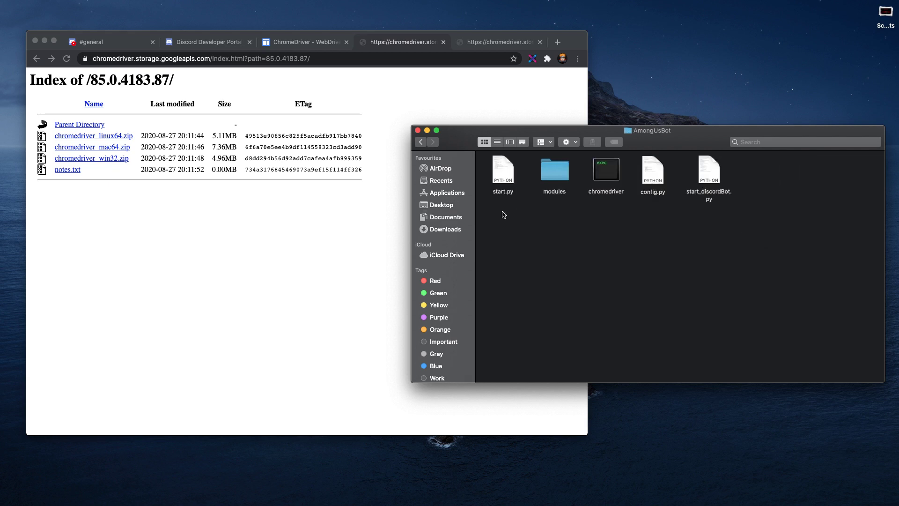
Step: Delete the duplicate chromedriver from Documents, keeping AmongUsBot's existing copy, and choose Empty Bin
left_click_drag(504, 215, 740, 159)
left_click(421, 142)
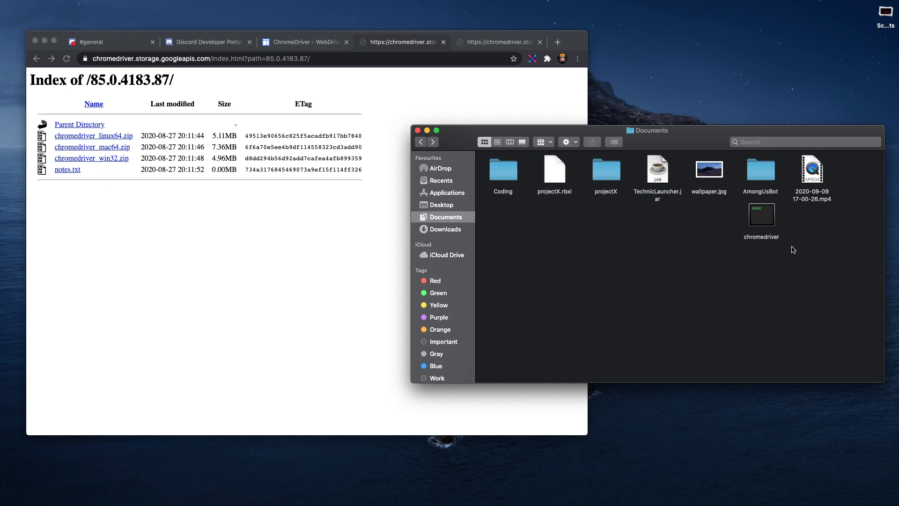
left_click_drag(764, 223, 764, 182)
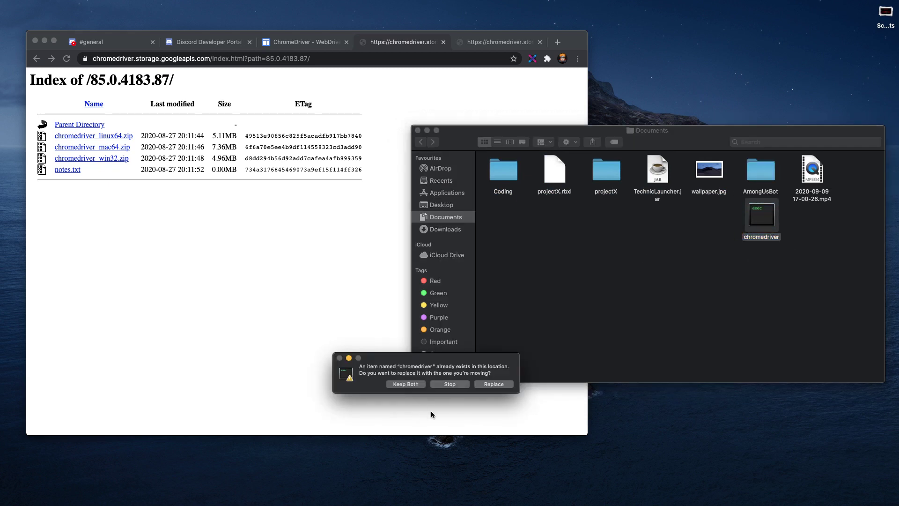
left_click(449, 384)
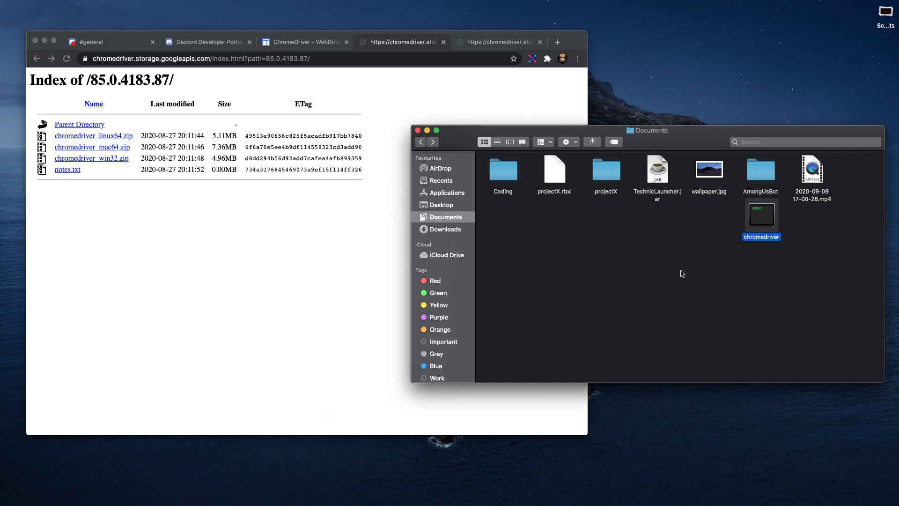
key("super+BackSpace")
right_click(535, 501)
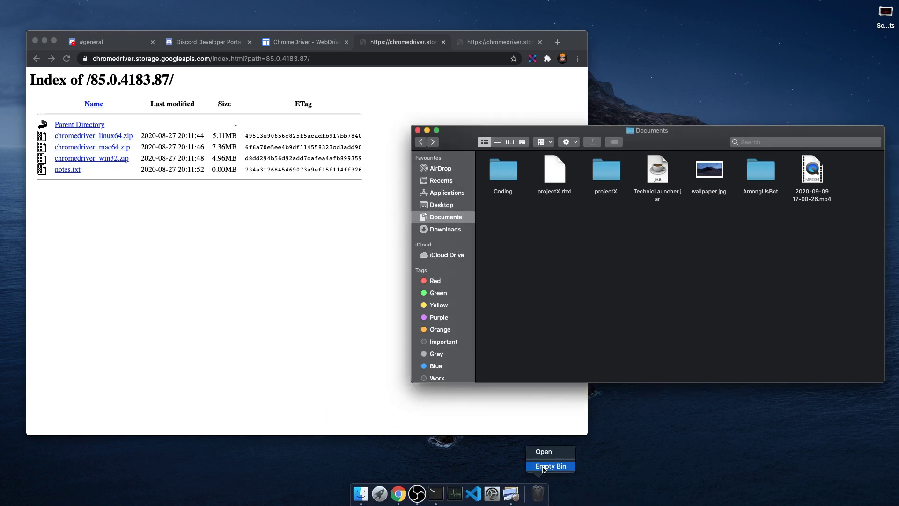
left_click(543, 466)
Step: Confirm emptying the Bin and open AmongUsBot's config.py in TextEdit
left_click(515, 166)
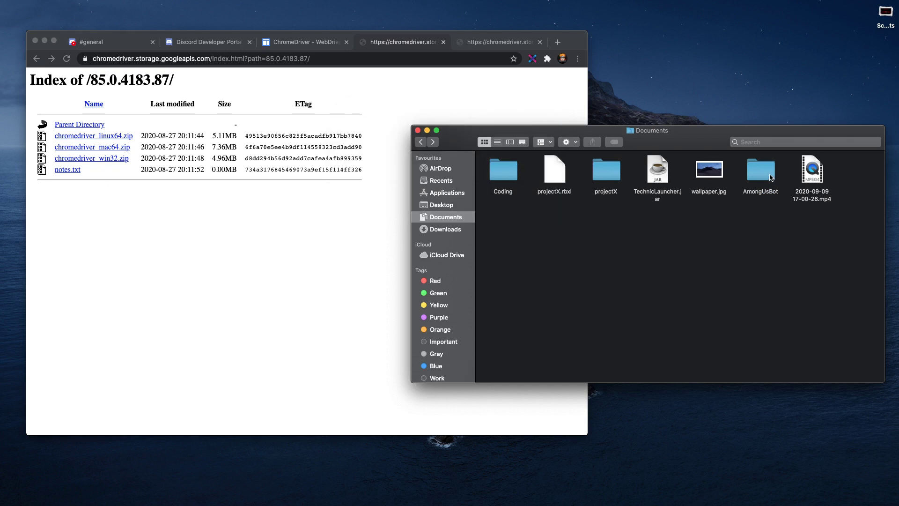
double_click(770, 178)
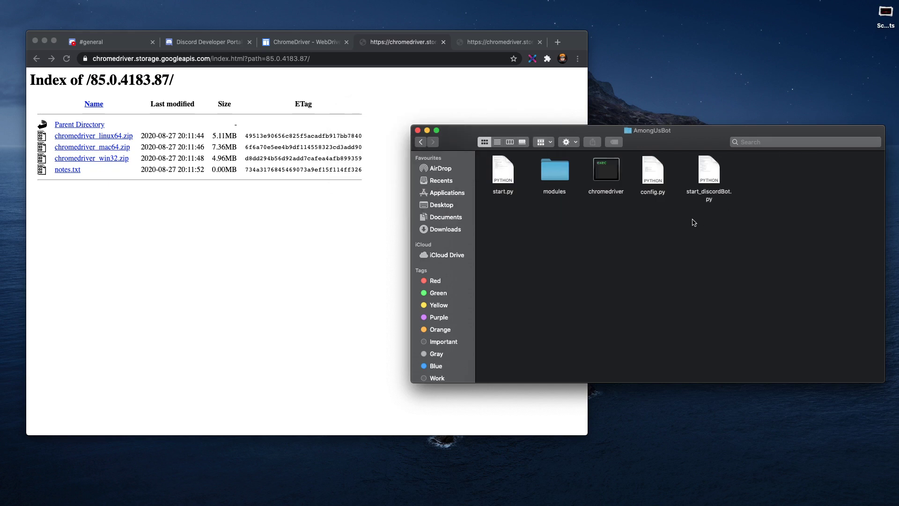
left_click(656, 173)
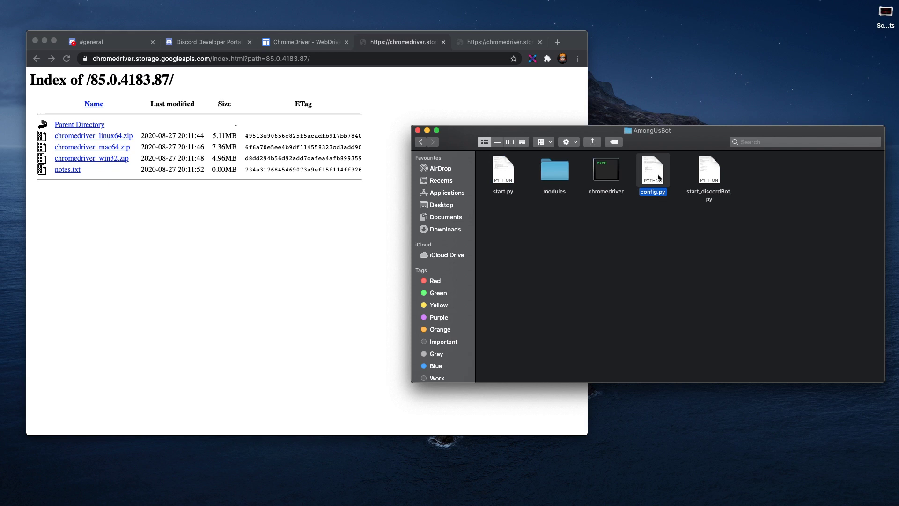
right_click(656, 172)
mouse_move(685, 183)
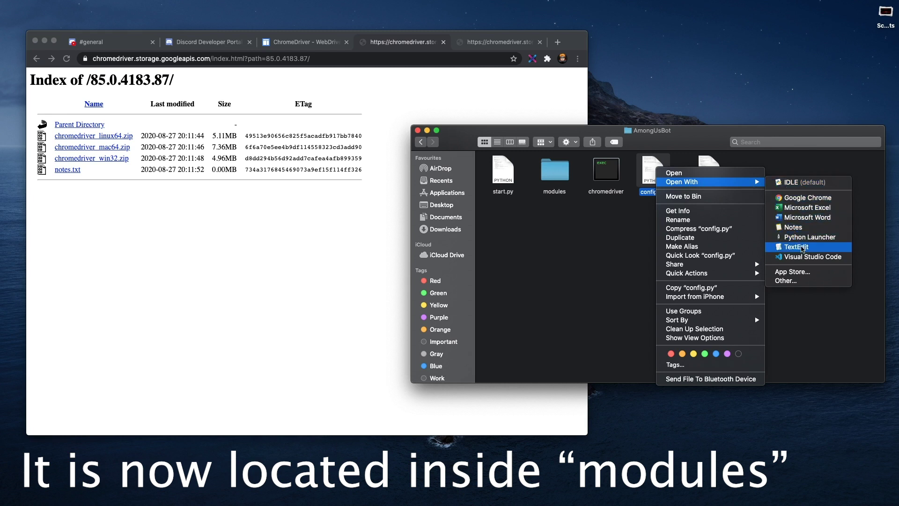
left_click(803, 247)
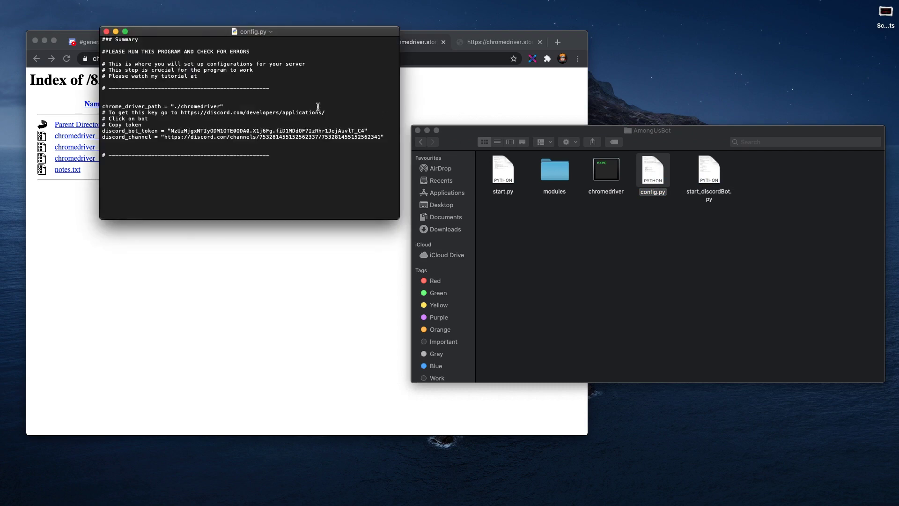
Step: Arrange the config.py, AmongUsBot folder and browser windows side by side
left_click_drag(270, 26, 728, 75)
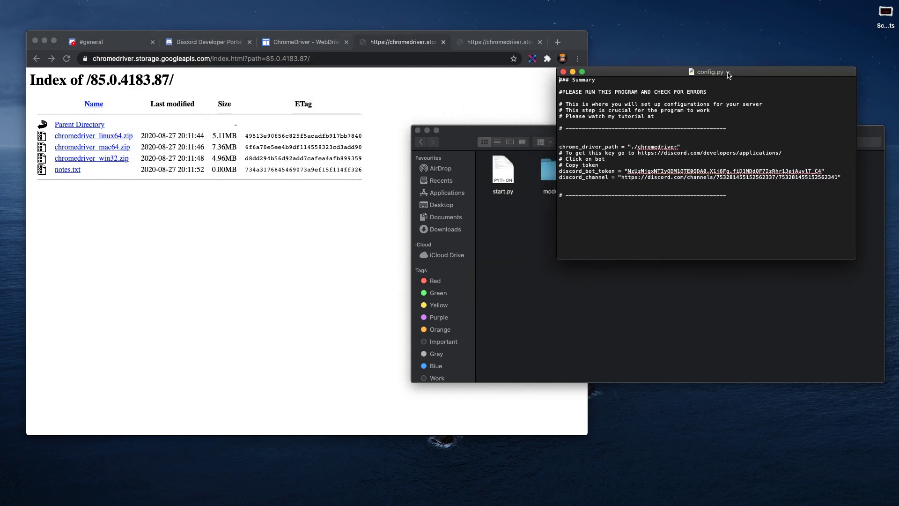
left_click_drag(480, 137, 485, 276)
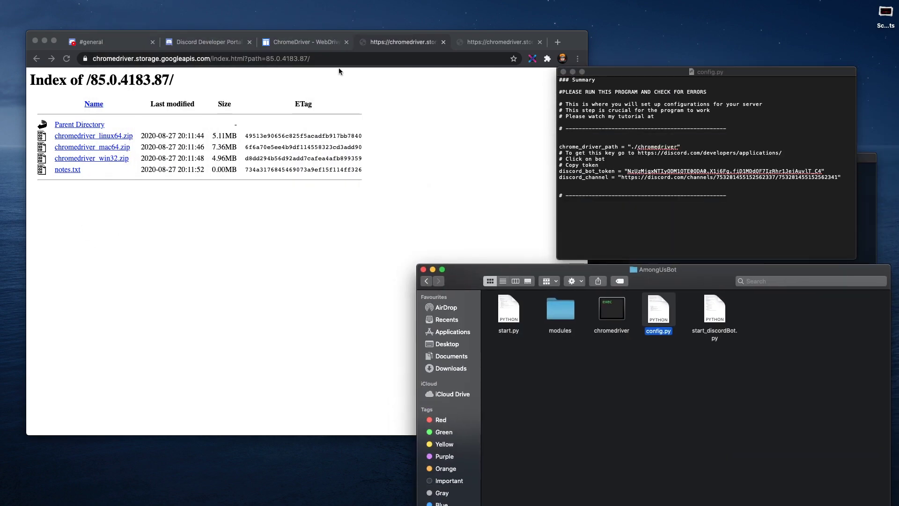
left_click_drag(528, 33, 491, 3)
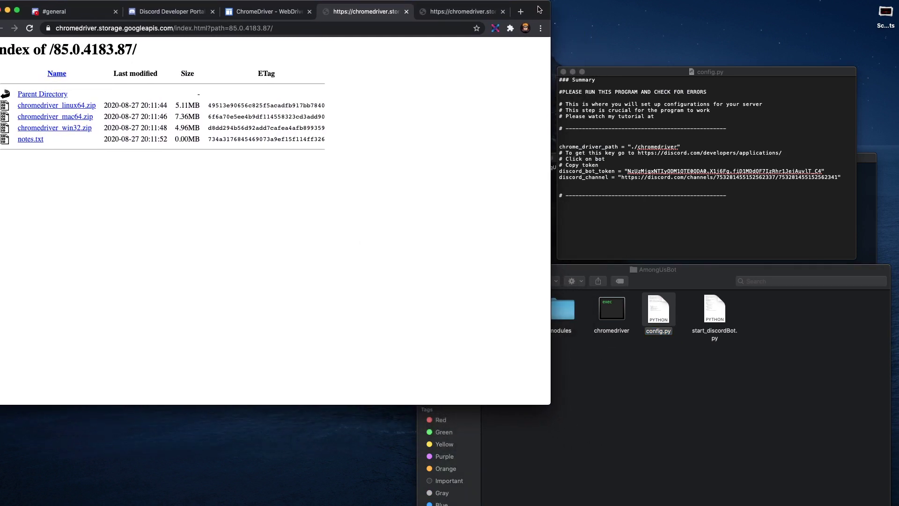
left_click(668, 147)
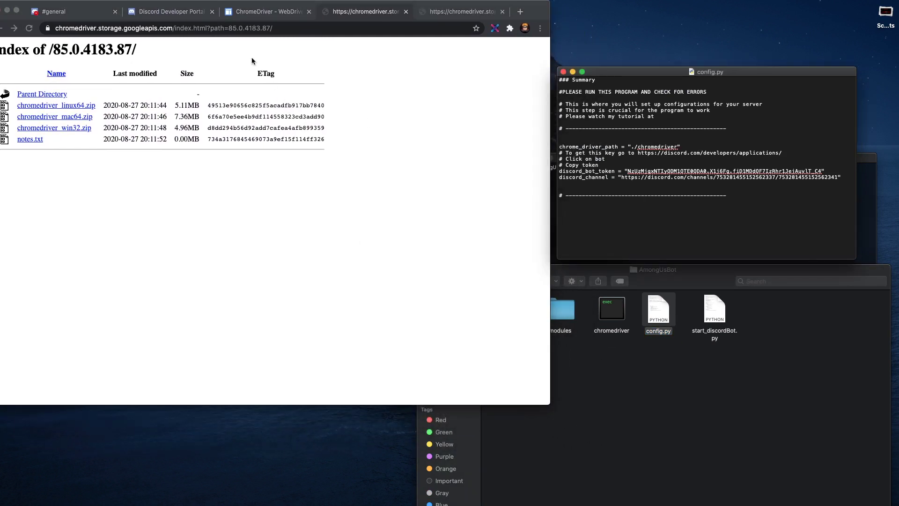
left_click(183, 15)
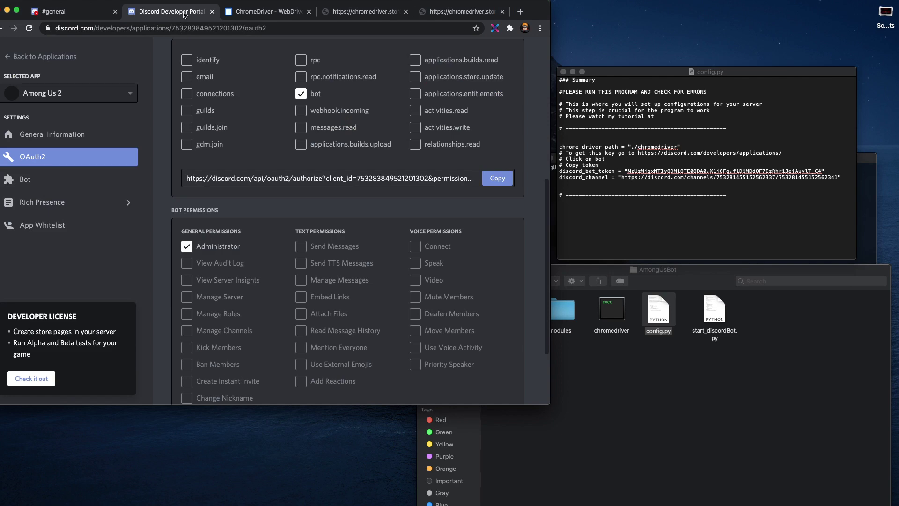
Step: Copy the Among Us 2 bot token into config.py's discord_bot_token and save
left_click(75, 179)
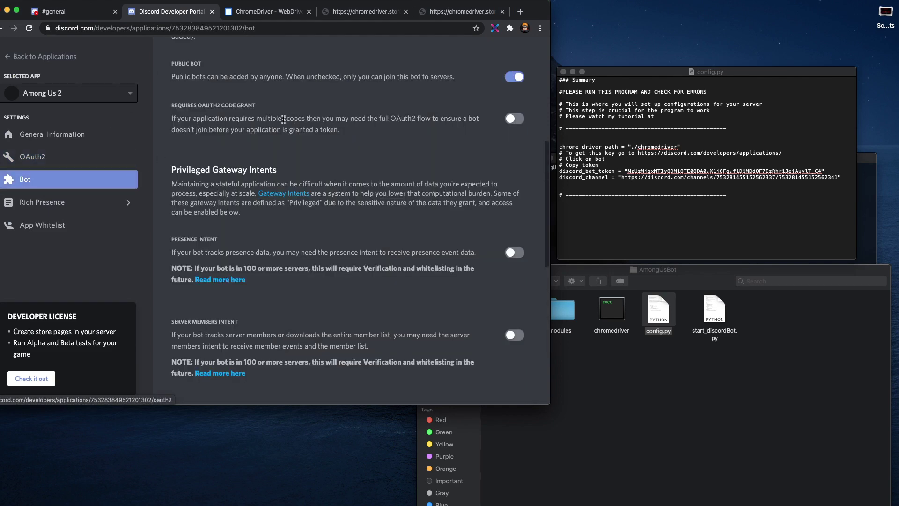
left_click_drag(532, 9, 536, 8)
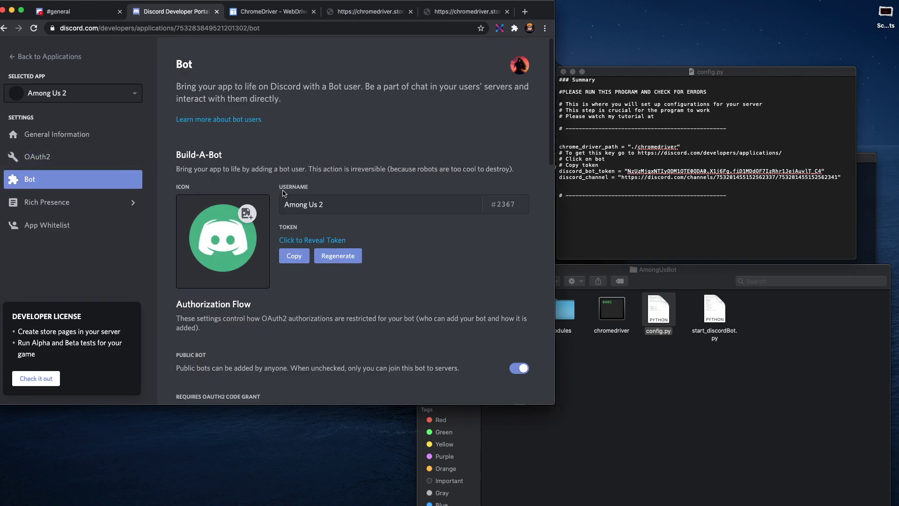
left_click(294, 256)
left_click(636, 178)
left_click_drag(628, 170, 818, 173)
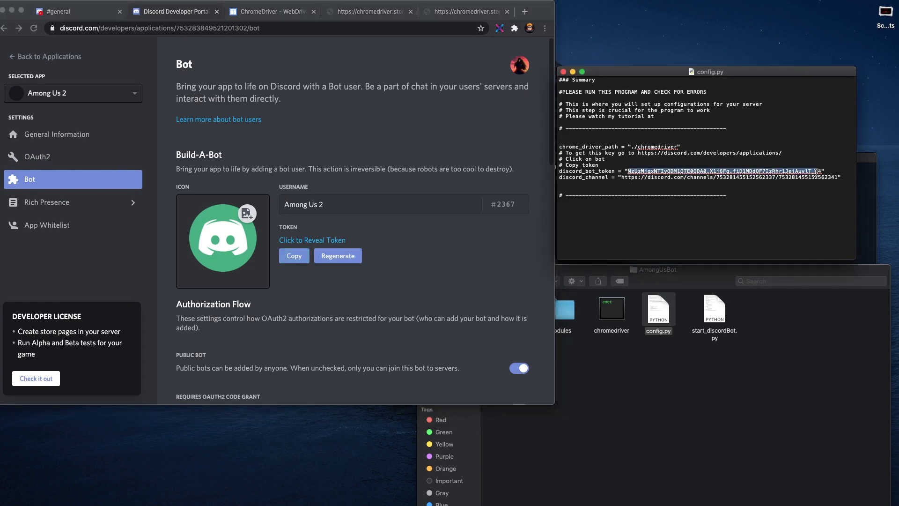
key("super+v")
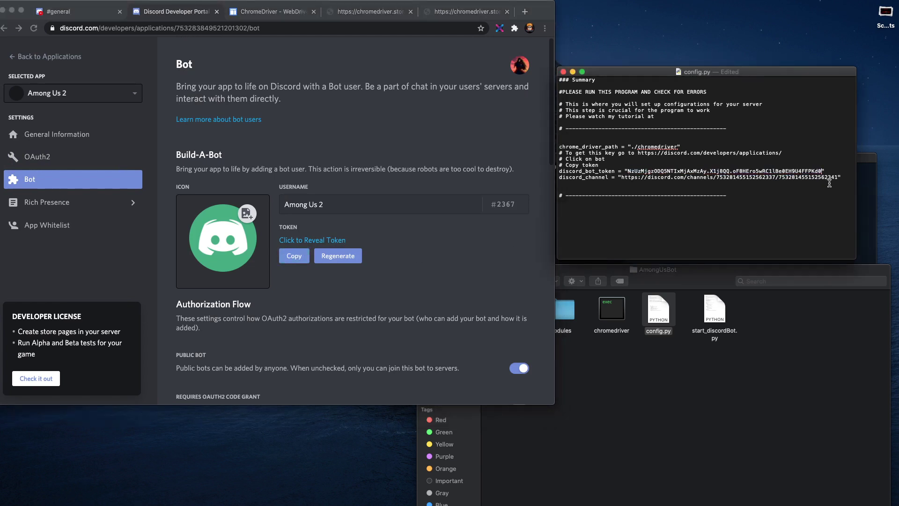
key("super+s")
Step: Replace discord_channel with the Among Us #general channel URL and save config.py
left_click(104, 13)
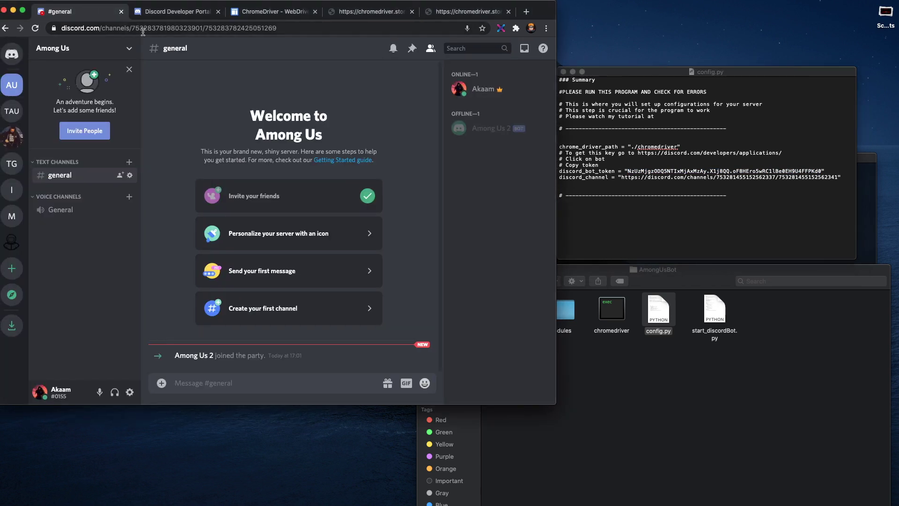
left_click(254, 28)
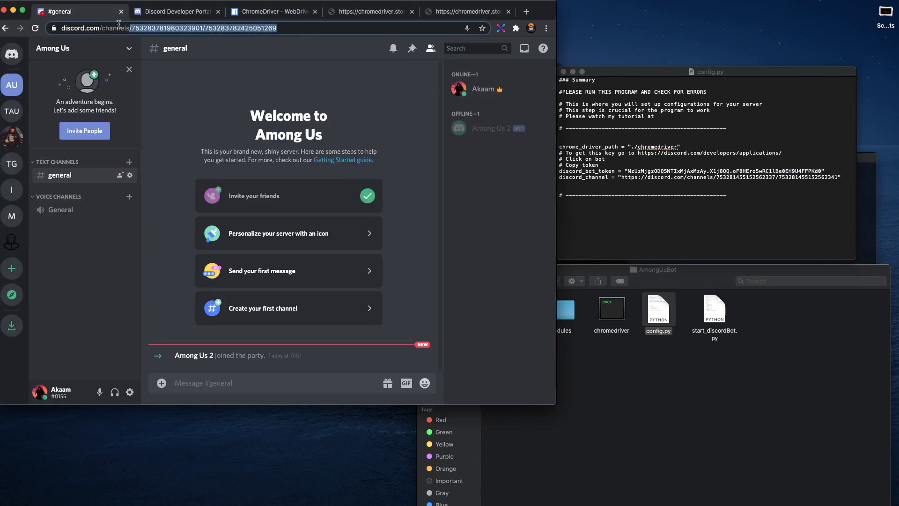
left_click(637, 184)
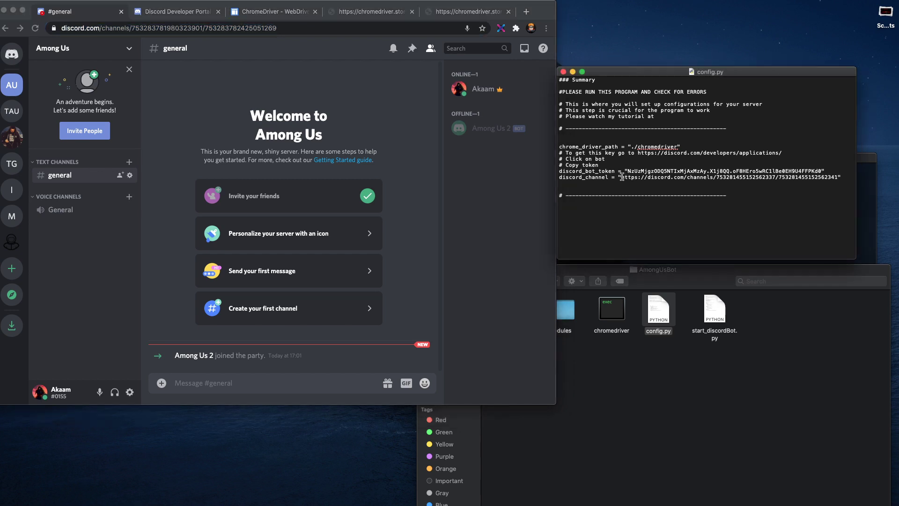
left_click_drag(622, 177, 840, 178)
key("super+v")
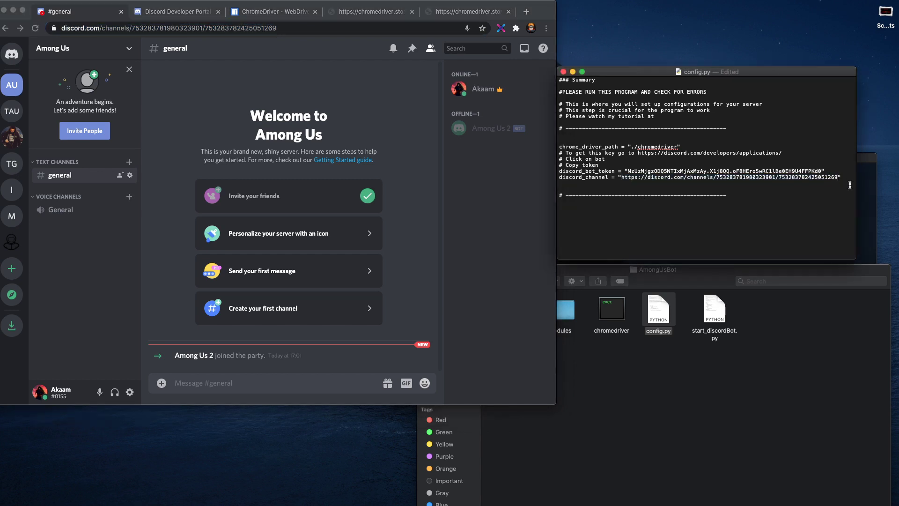
key("super+s")
left_click_drag(615, 73, 628, 22)
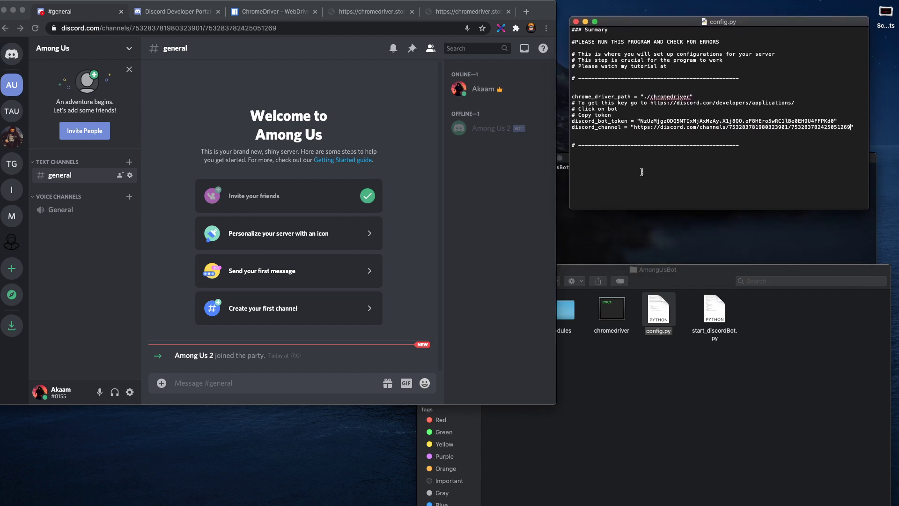
scroll(649, 169, "down", 3)
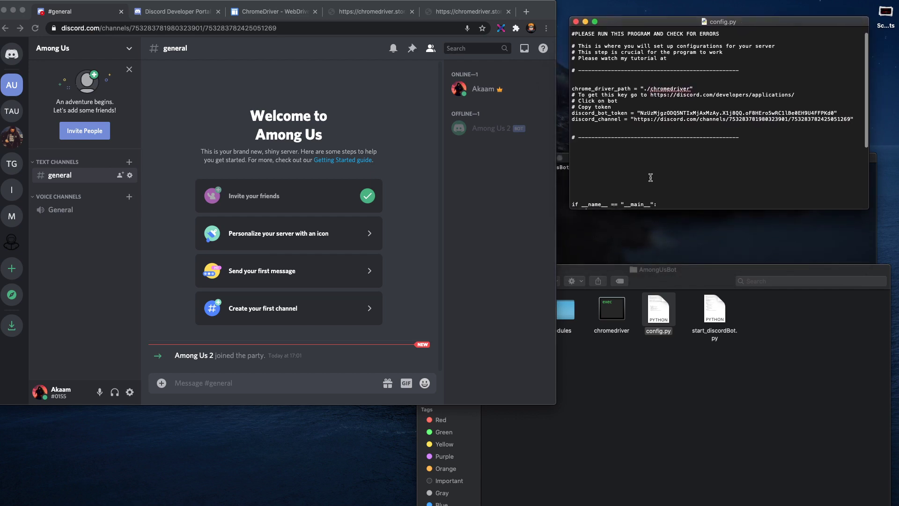
Step: Review config.py's import block, close the file, and bring the AmongUsBot Finder window forward
scroll(651, 177, "down", 8)
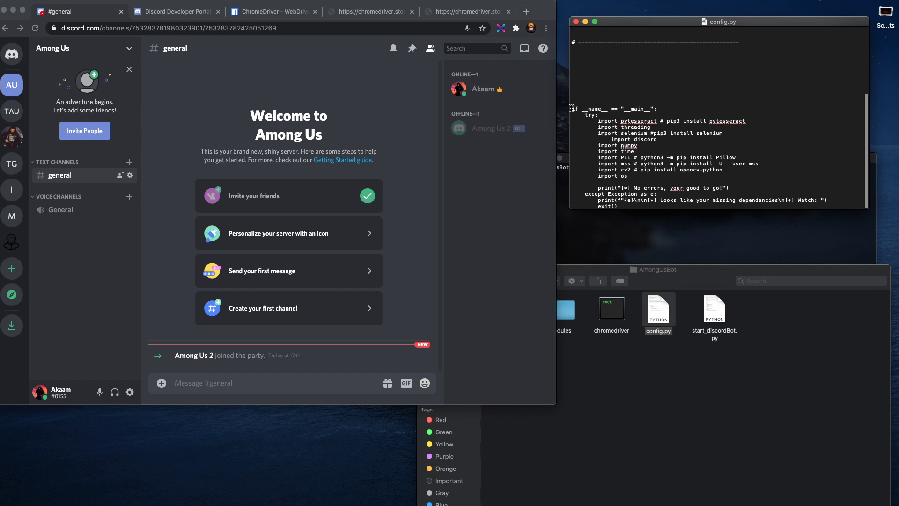
left_click_drag(572, 109, 658, 207)
left_click(676, 190)
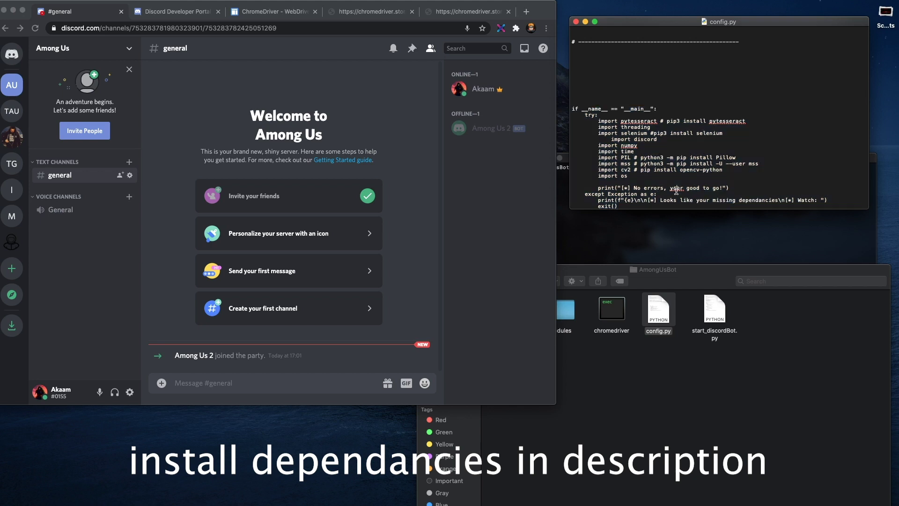
left_click(577, 22)
left_click_drag(649, 280, 647, 110)
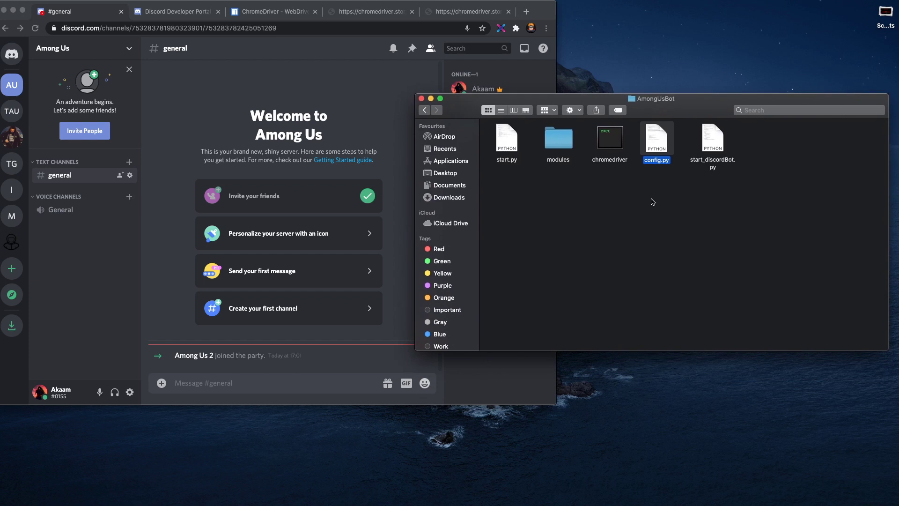
left_click(653, 202)
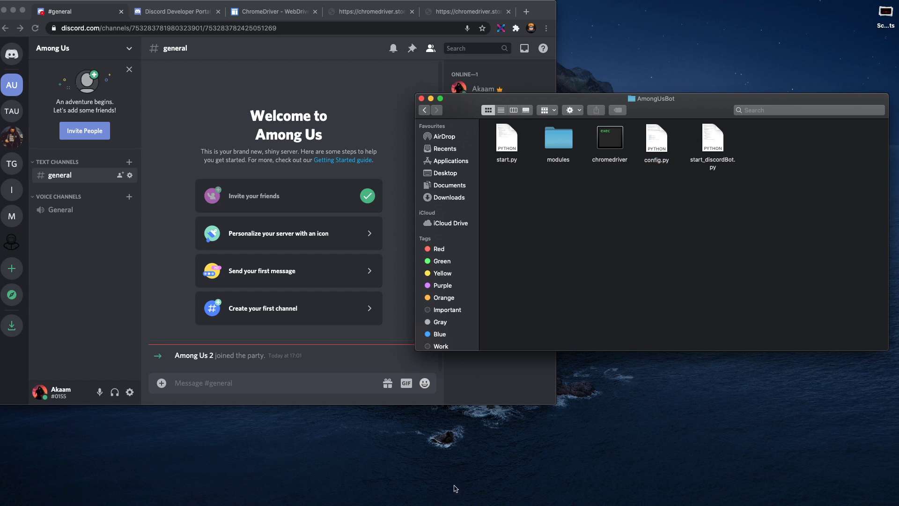
Step: Run python3 config.py in Terminal, highlight its 'No errors' output, then tab-complete start_discordBot.py
left_click(431, 492)
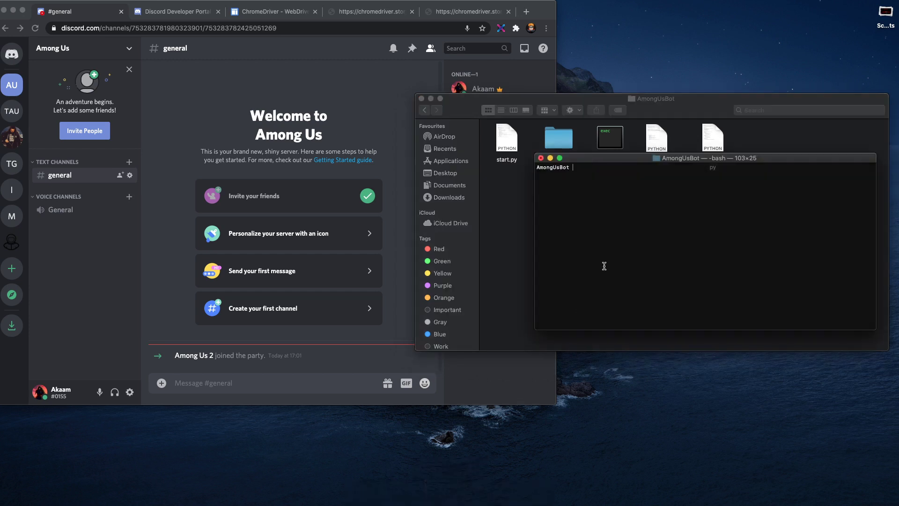
type("python3 config.py")
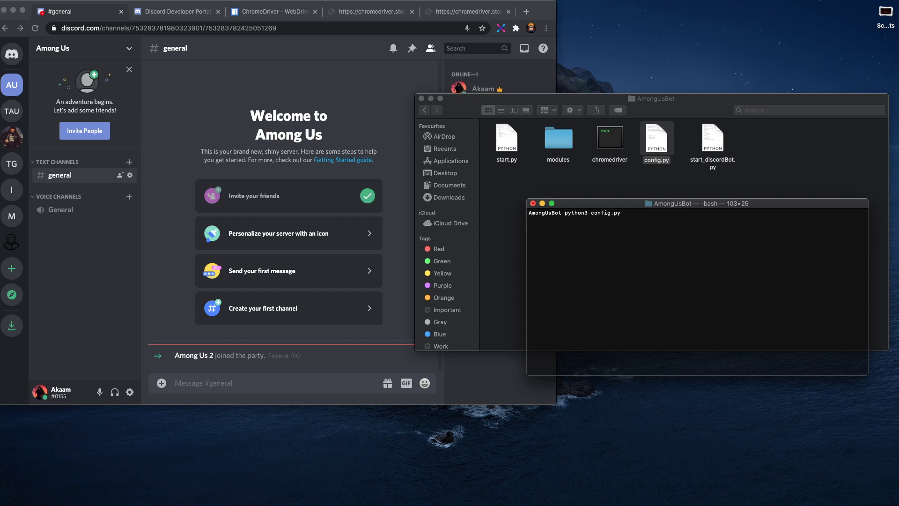
key("Return")
left_click_drag(529, 219, 629, 221)
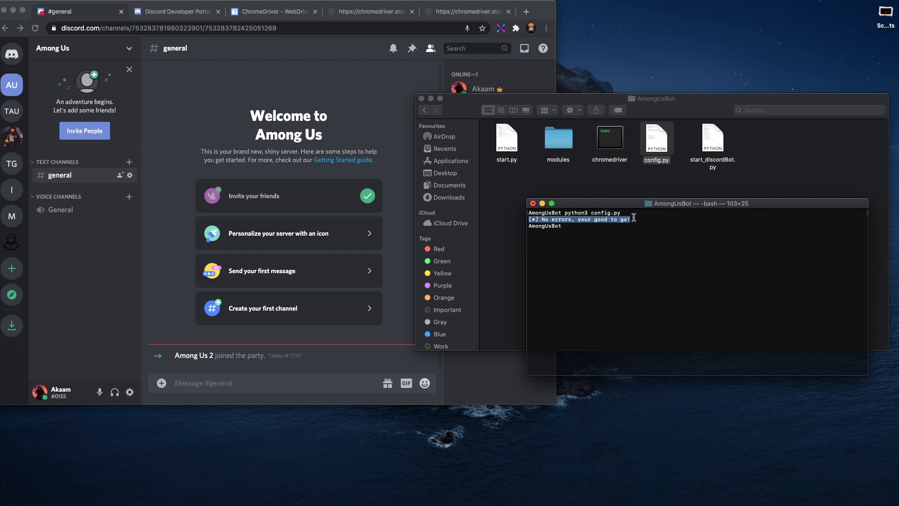
left_click(598, 229)
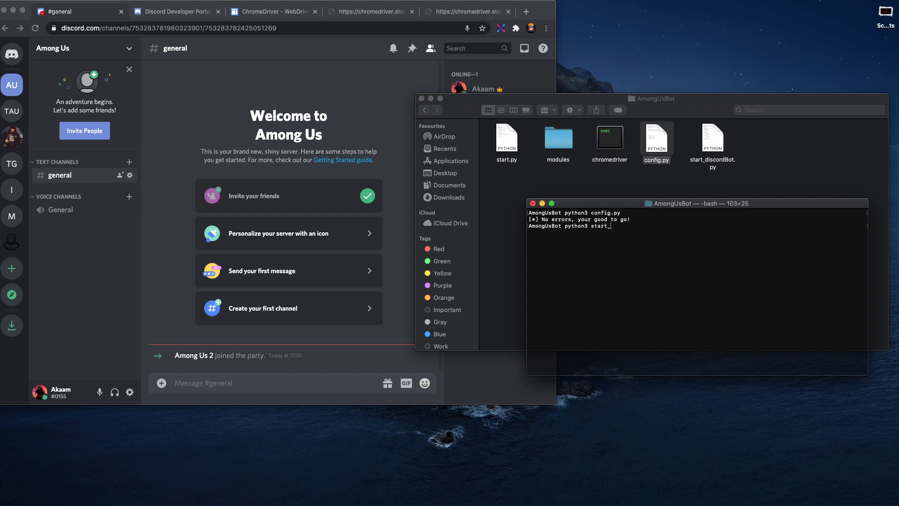
key("Tab")
Step: Launch start_discordBot.py, close the AmongUsBot folder, and highlight the 'Please run start.py' output
key("Return")
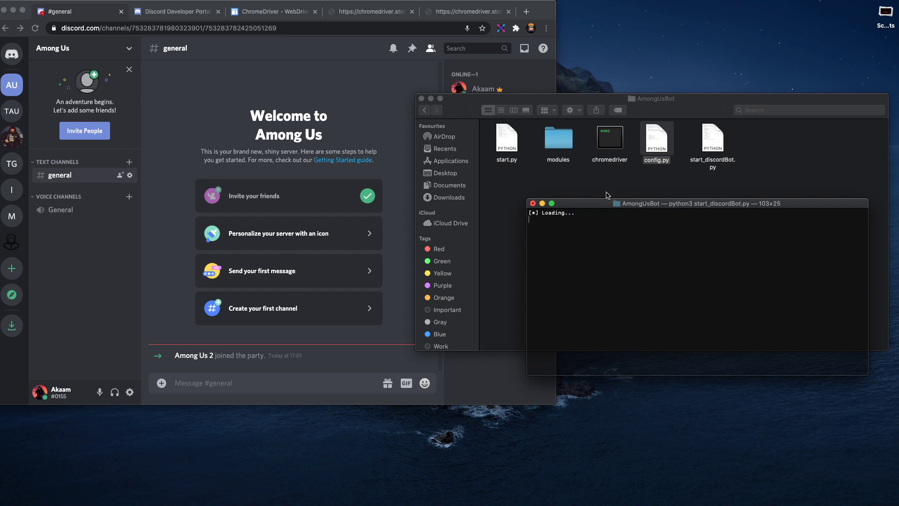
left_click_drag(463, 113, 466, 159)
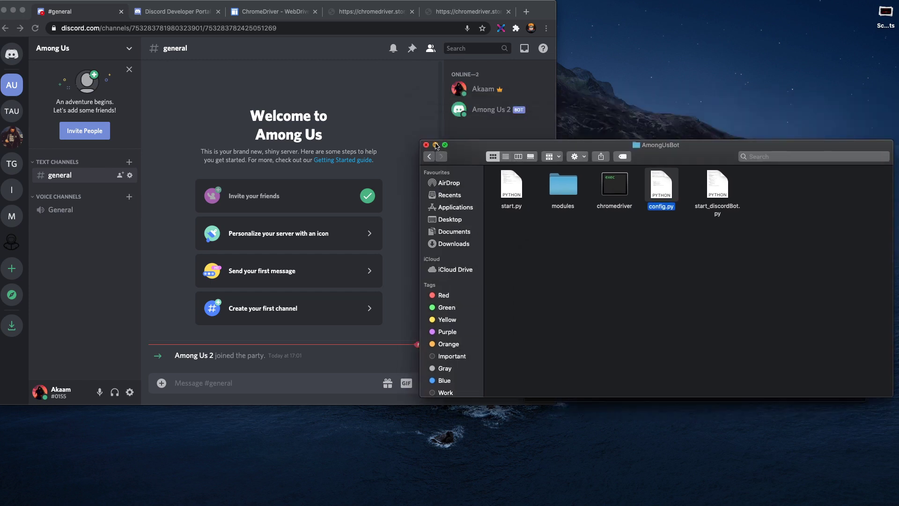
key("super+w")
left_click_drag(599, 233, 603, 193)
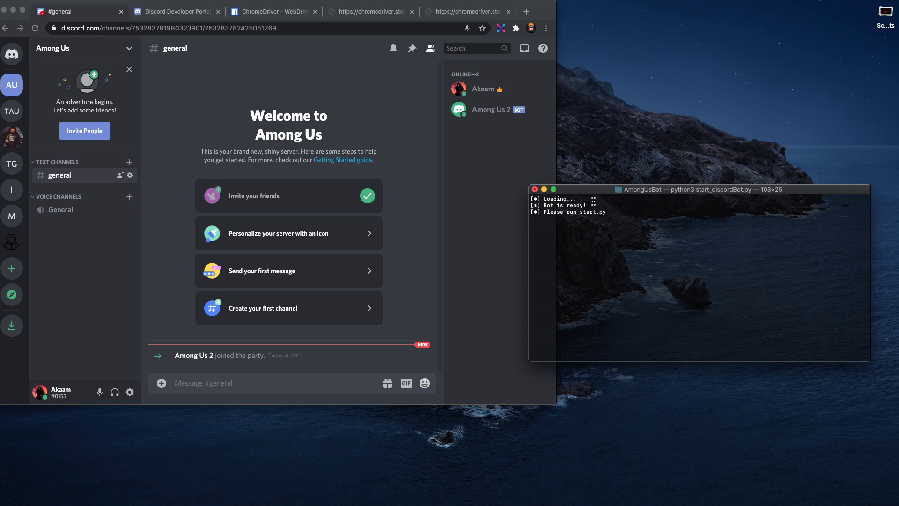
double_click(552, 212)
left_click_drag(569, 213, 614, 213)
Step: Open a second Terminal window and move the bot's terminal higher
right_click(437, 498)
left_click(515, 374)
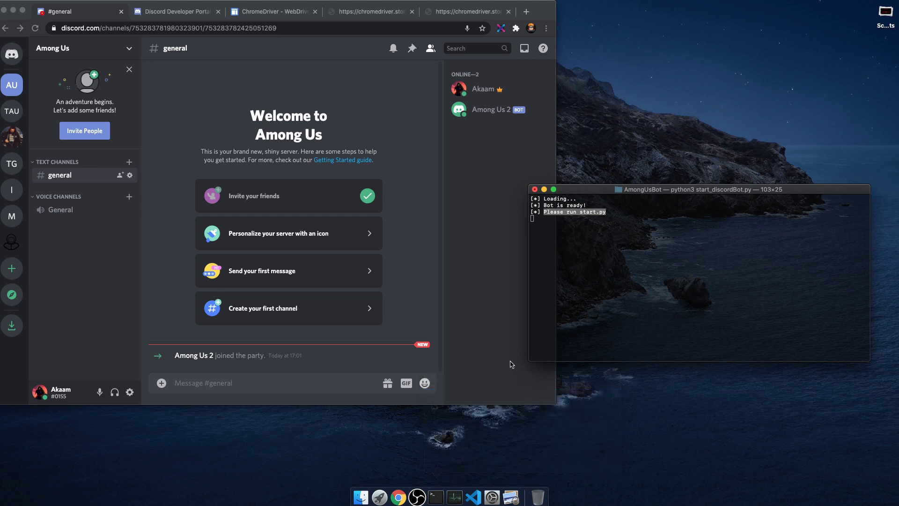
left_click_drag(612, 190, 624, 94)
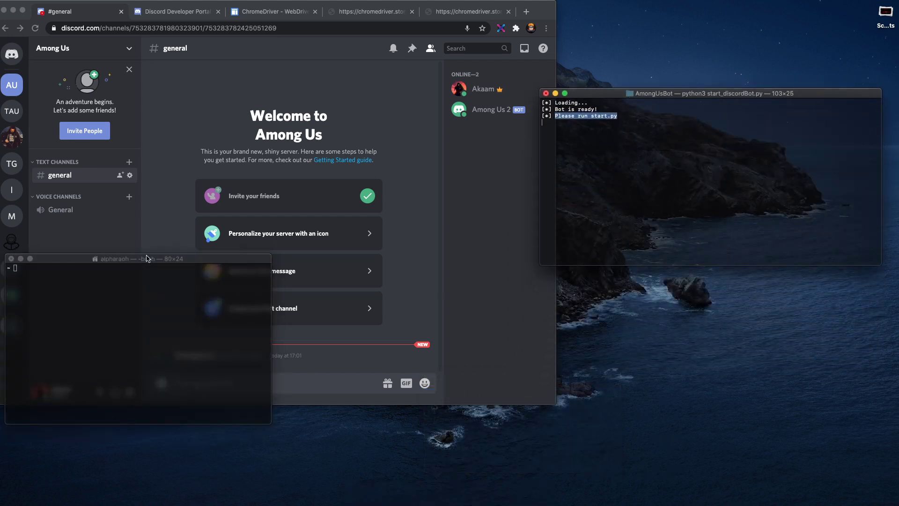
Step: Position and widen the second Terminal, cd into Documents/AmongUsBot/, list files, and run start.py
left_click_drag(146, 259, 682, 271)
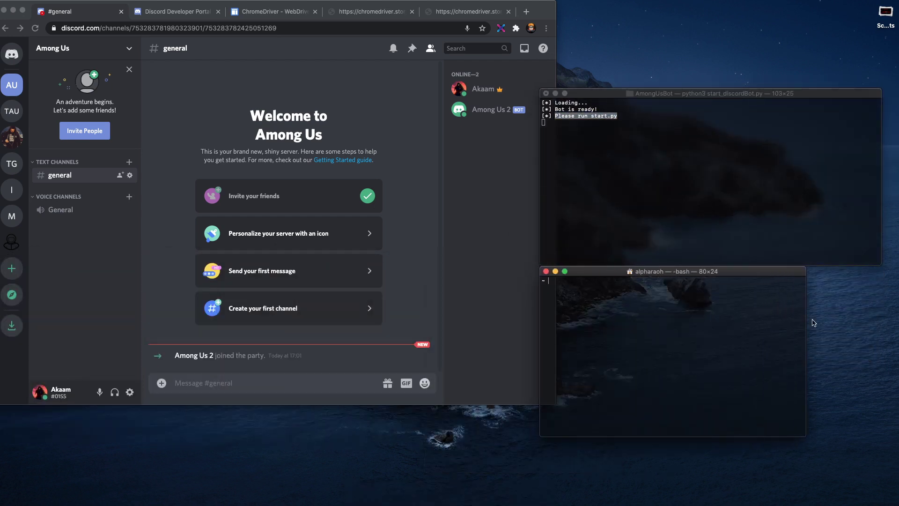
left_click_drag(806, 320, 881, 322)
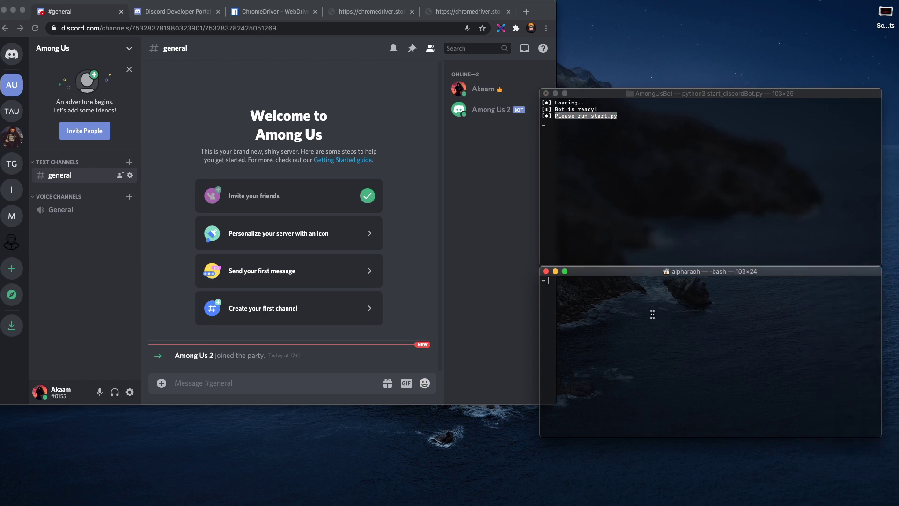
type("cd Documents/AmongUsBot/")
key("Return")
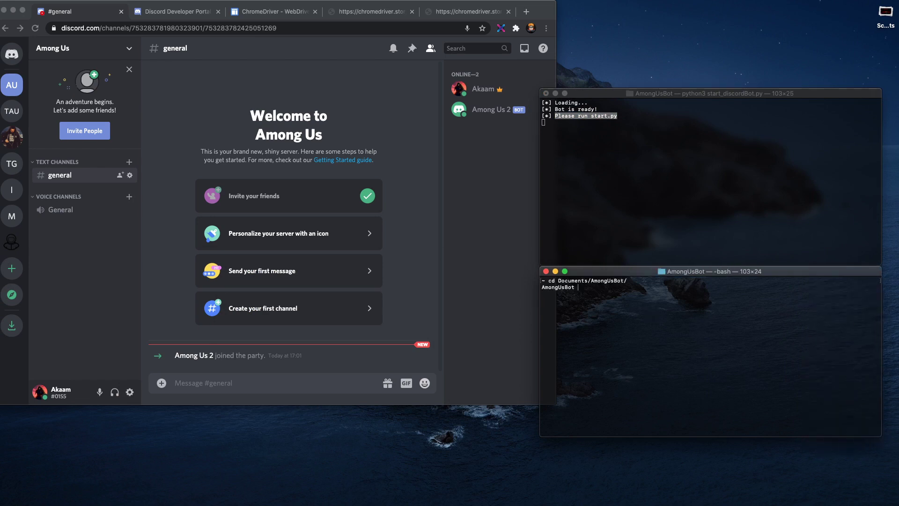
type("ls")
key("Return")
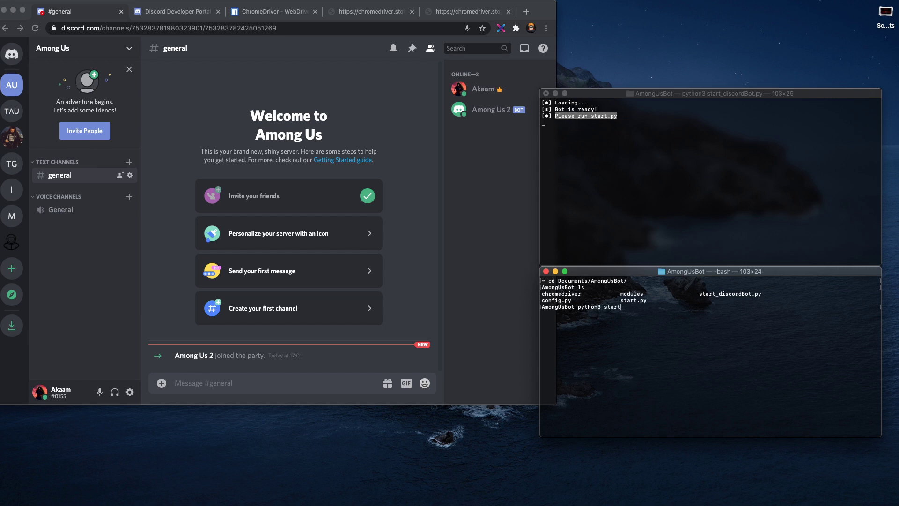
key("Return")
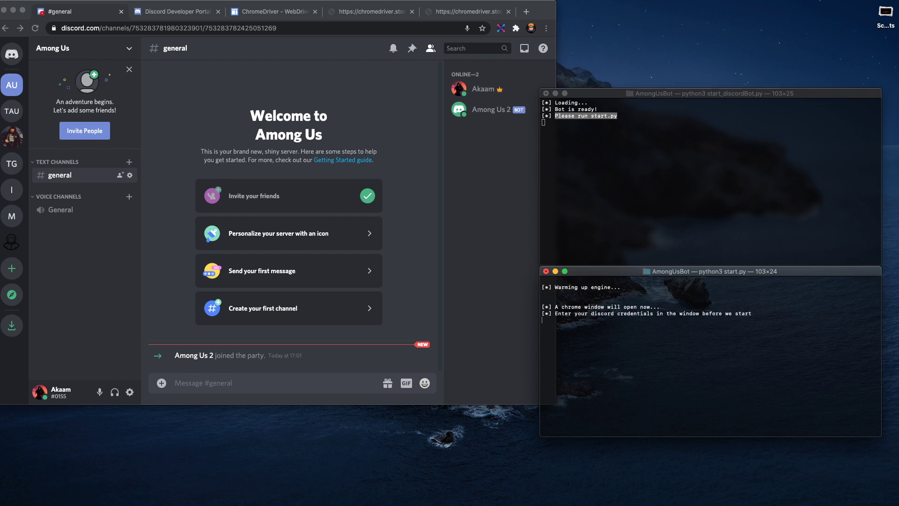
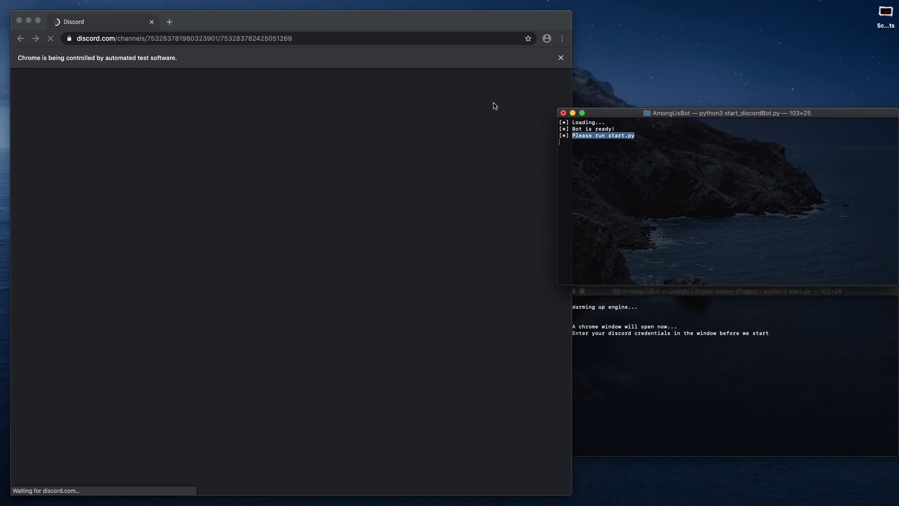
Step: Move the browser to the top-left, narrow it, and log in with the account e-mail and password
left_click_drag(490, 21, 480, 11)
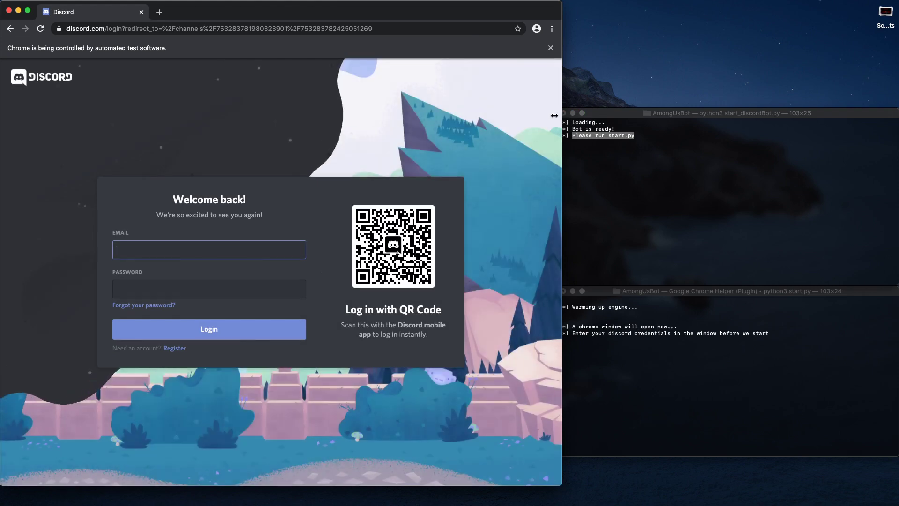
left_click_drag(554, 115, 490, 116)
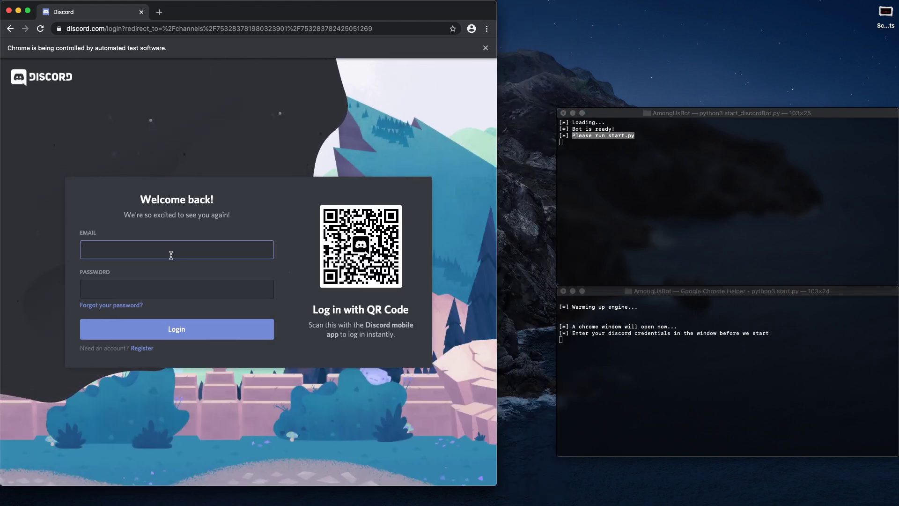
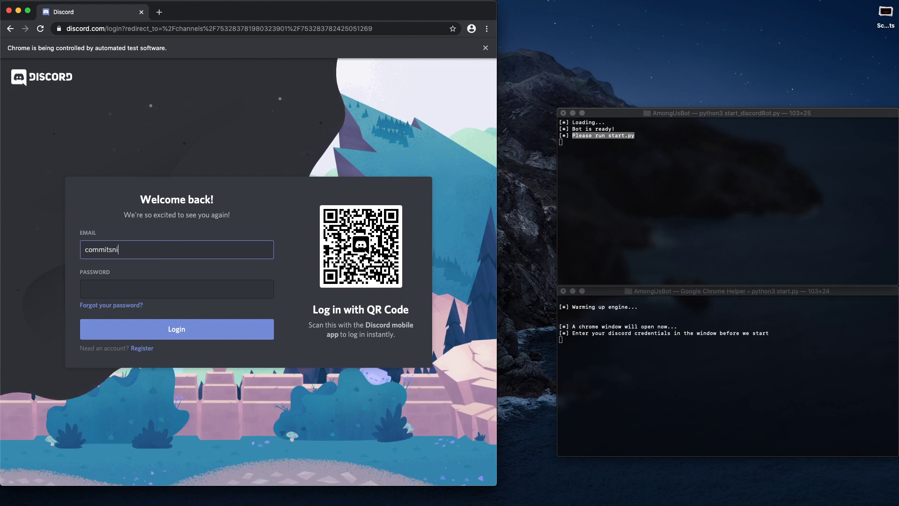
key("Tab")
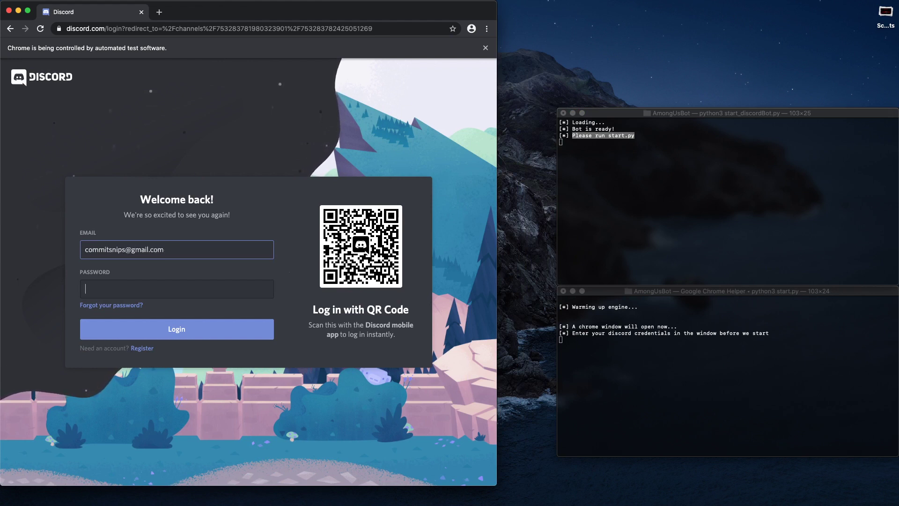
type("••••••••••••••")
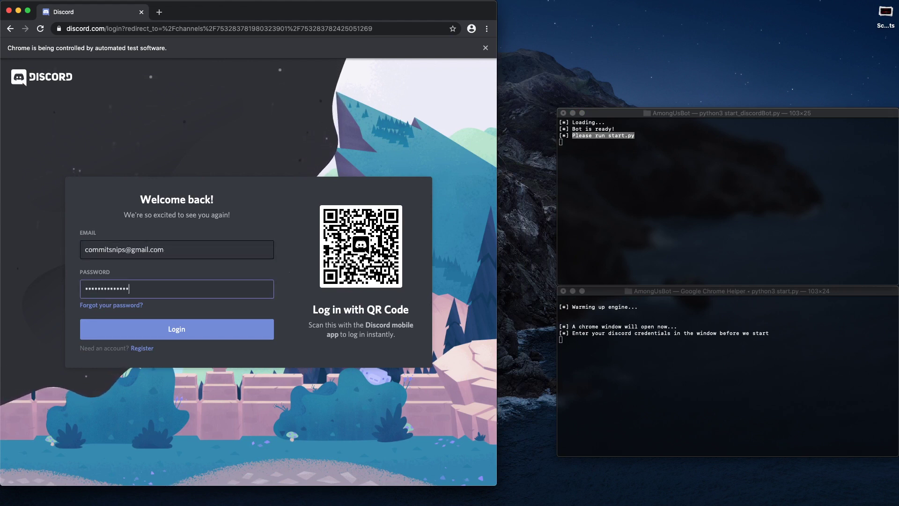
key("Return")
left_click(622, 341)
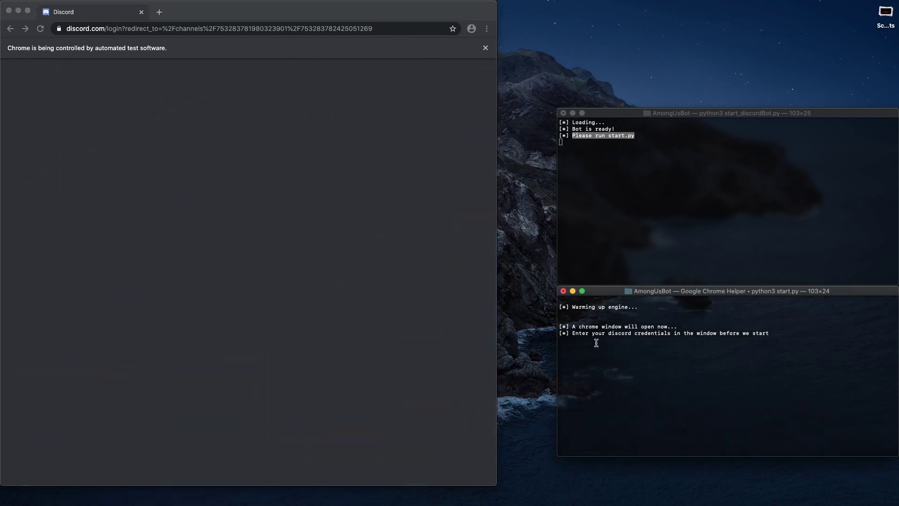
Step: Let start.py continue so its engine starts, then return to Discord
key("Return")
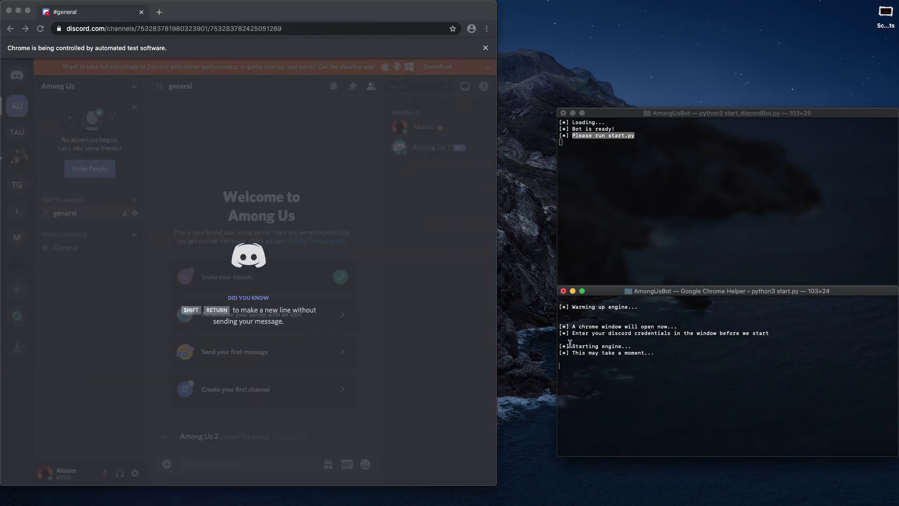
left_click_drag(571, 345, 666, 364)
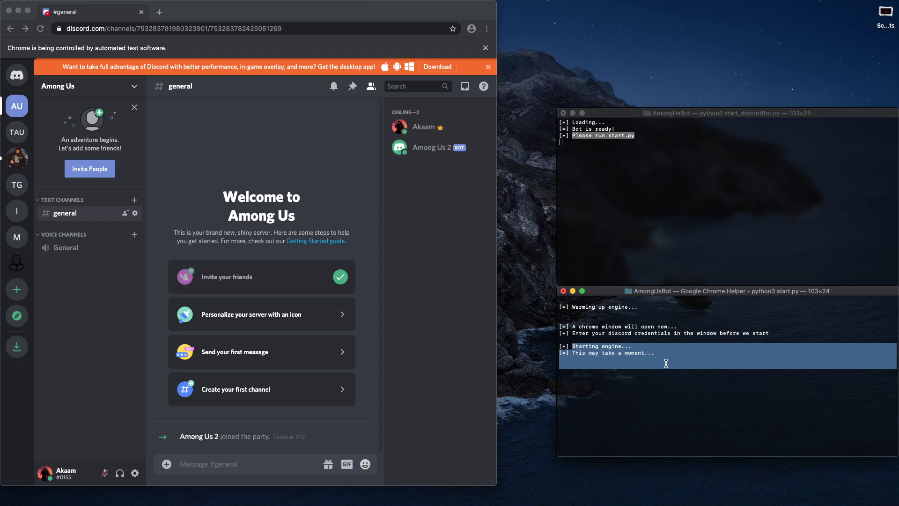
left_click(275, 19)
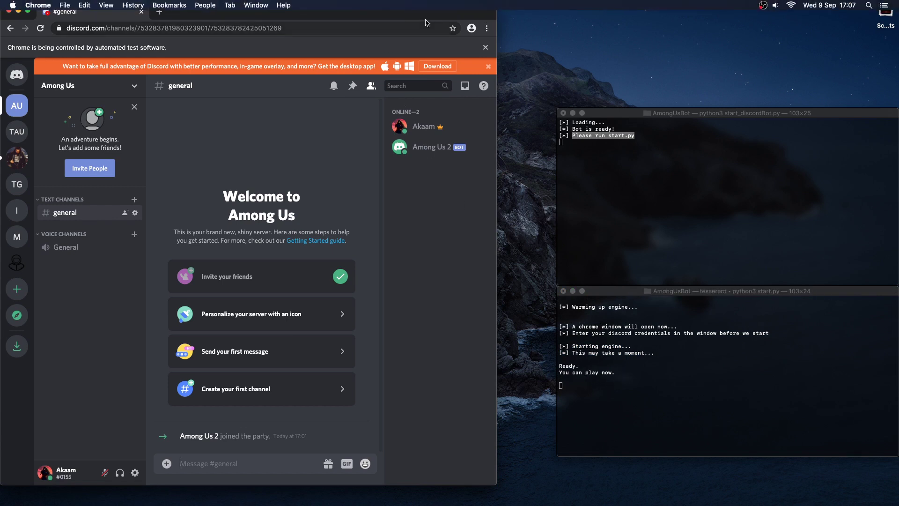
Step: Resize and reposition the Discord window so it sits beside the terminals
left_click_drag(417, 2, 416, 124)
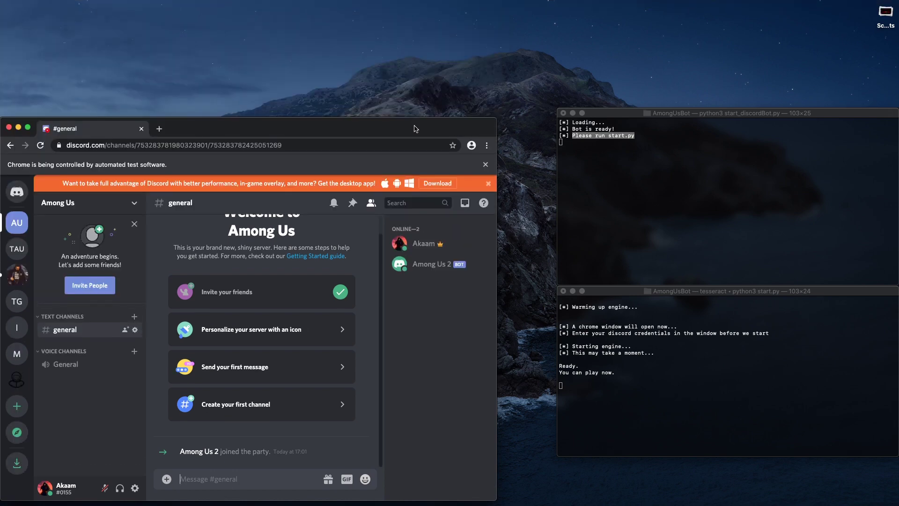
double_click(416, 124)
left_click_drag(430, 83, 465, 129)
left_click_drag(48, 242, 1, 242)
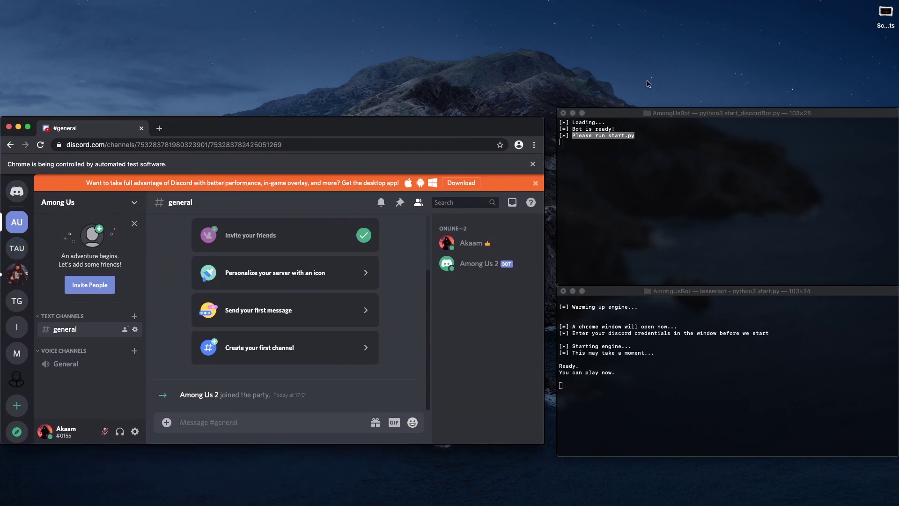
key("ctrl+Up")
Step: Show the Defeat and voting game desktops, then return to the Discord desktop
mouse_move(521, 25)
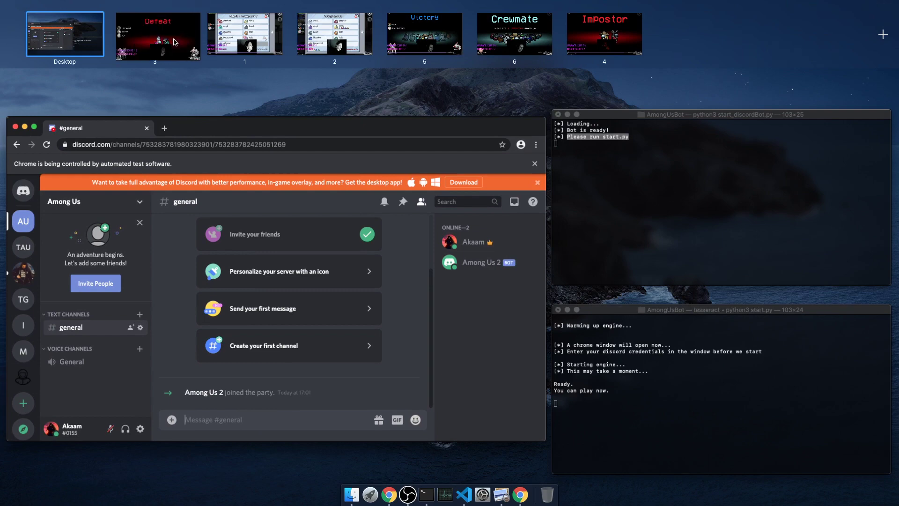
left_click(190, 43)
key("ctrl+Up")
left_click(350, 40)
key("ctrl+Up")
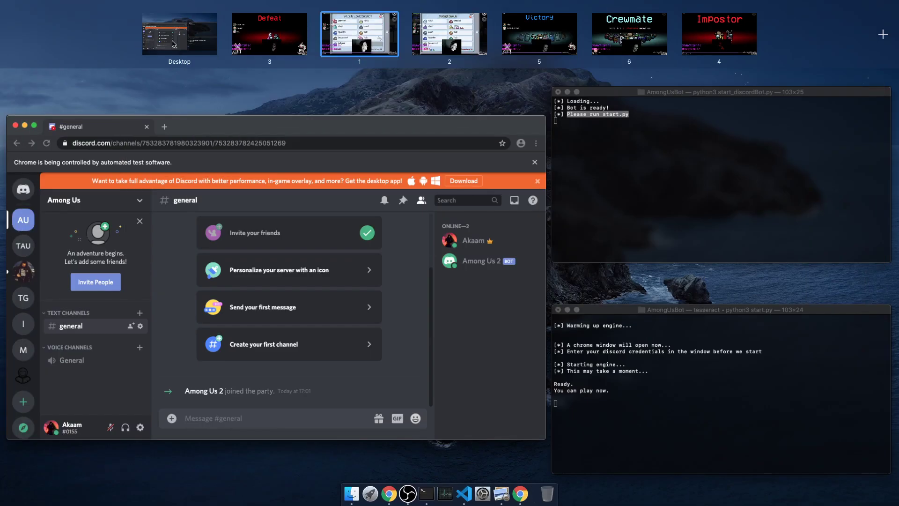
left_click(562, 251)
Step: Nudge the Discord window up, make it slightly taller, and focus the lower terminal
left_click_drag(504, 130, 504, 124)
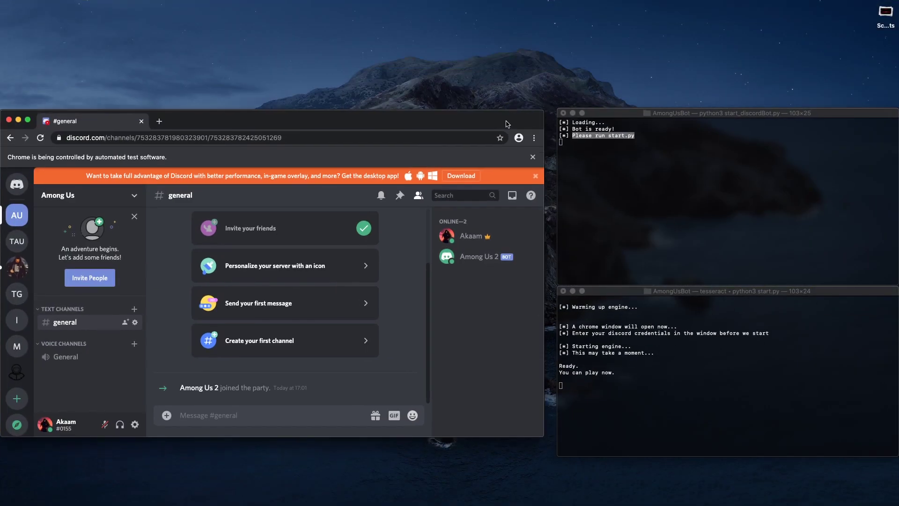
left_click_drag(521, 436, 524, 453)
left_click(623, 413)
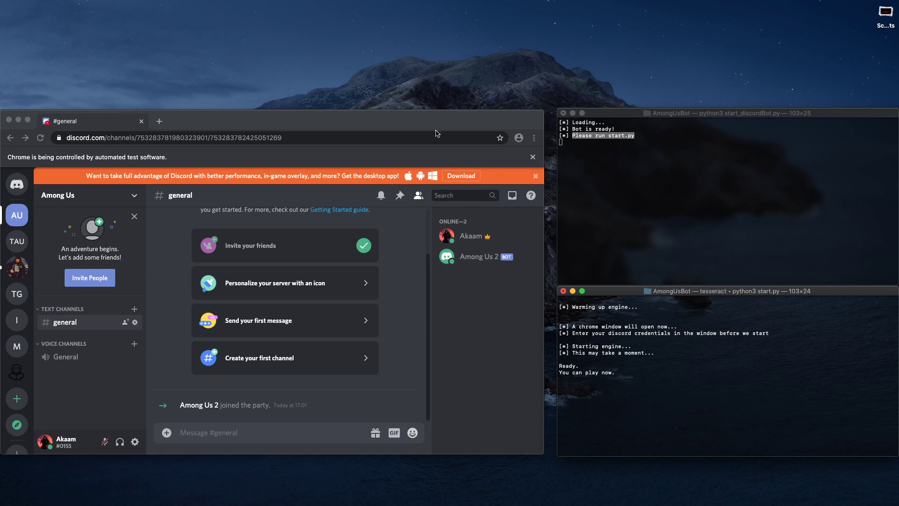
Step: Show the voting screen on desktop 1 so the bot posts .mute and .unmute
key("ctrl+Up")
mouse_move(418, 13)
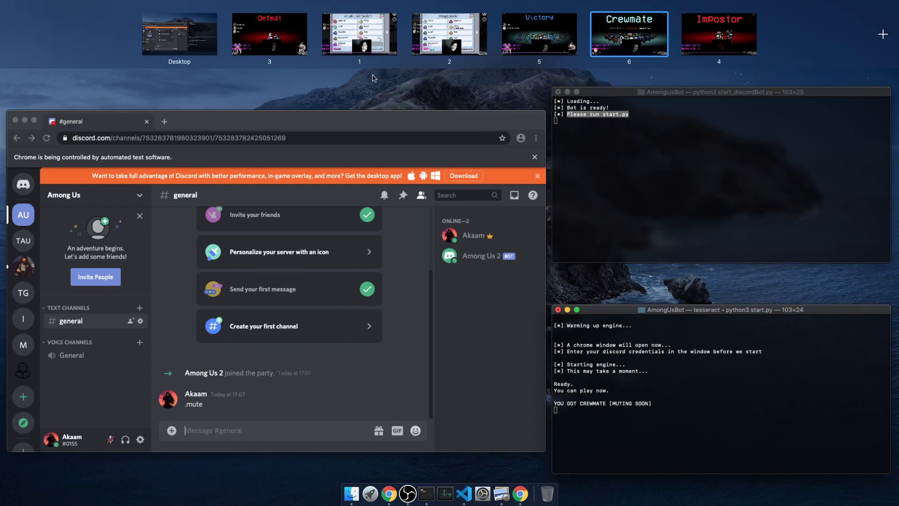
left_click(364, 52)
key("ctrl+Up")
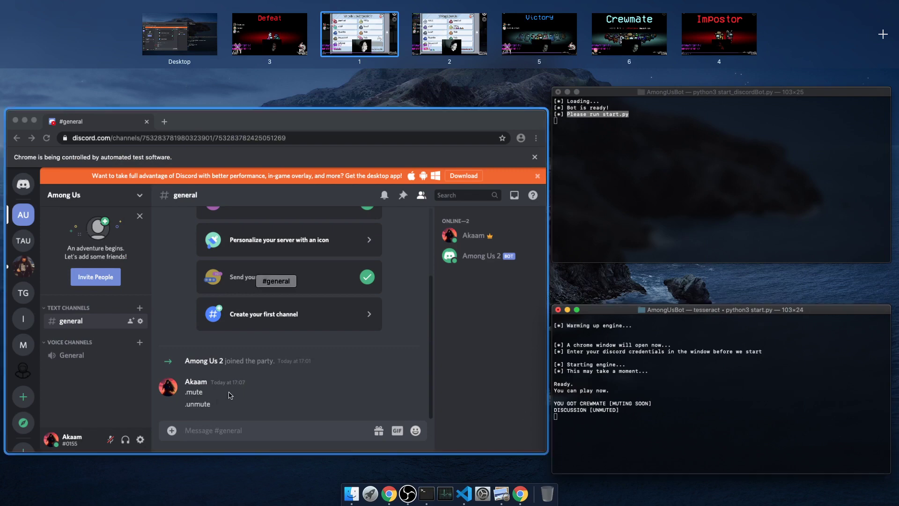
Step: Show the voting results on desktop 2, then the Victory screen, triggering mute then unmute
left_click(454, 49)
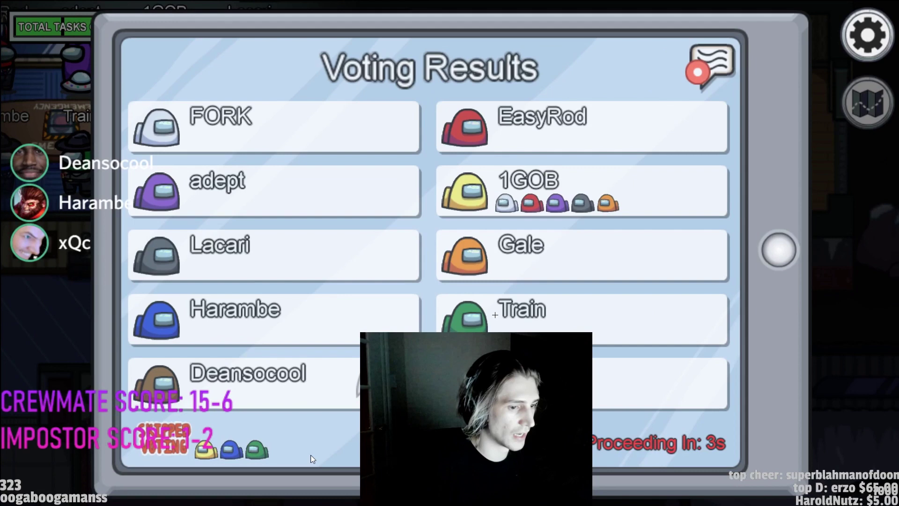
key("ctrl+Up")
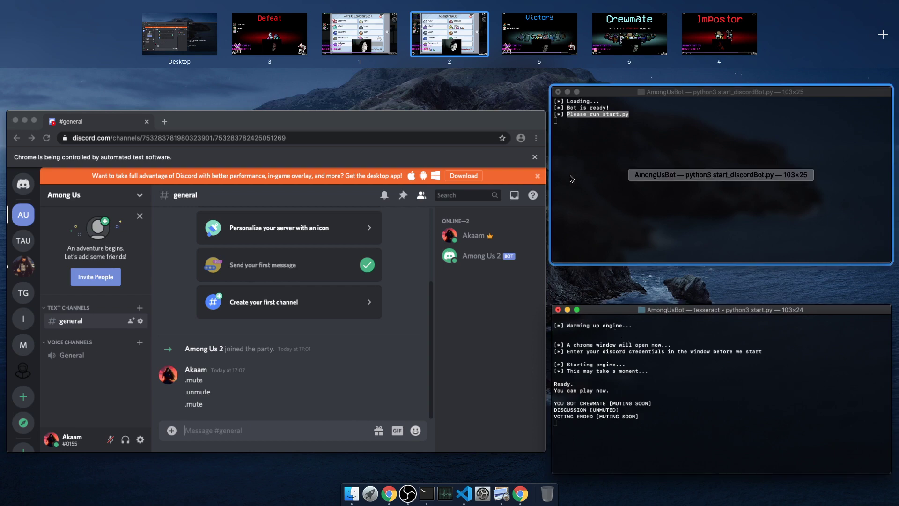
left_click(559, 51)
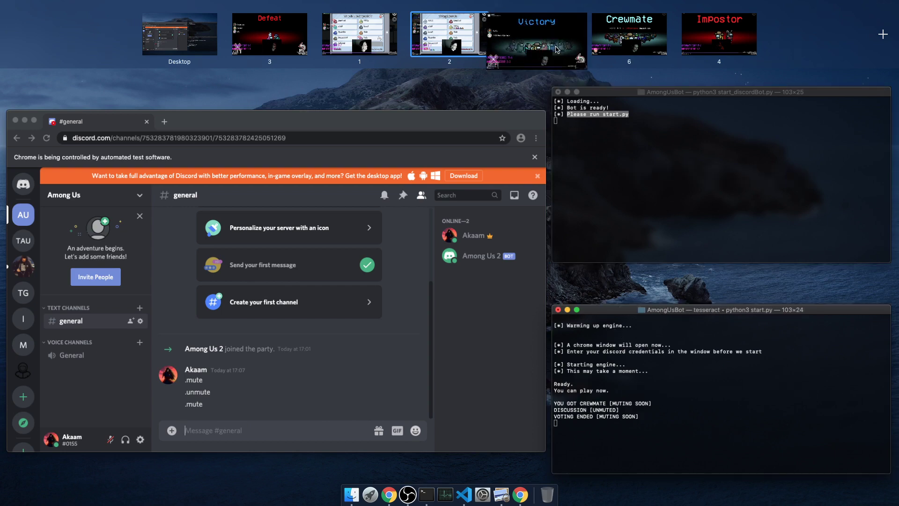
key("ctrl+Up")
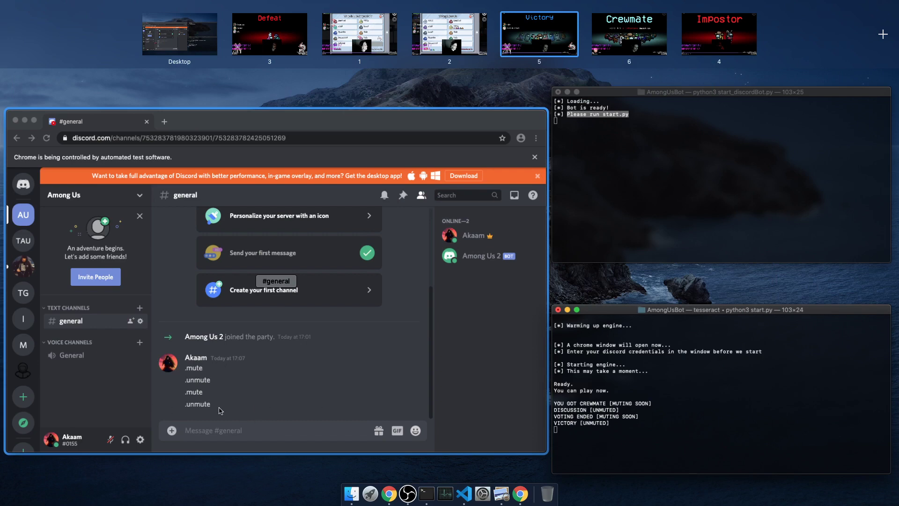
Step: Join the General voice channel and allow microphone access for the site
left_click(81, 372)
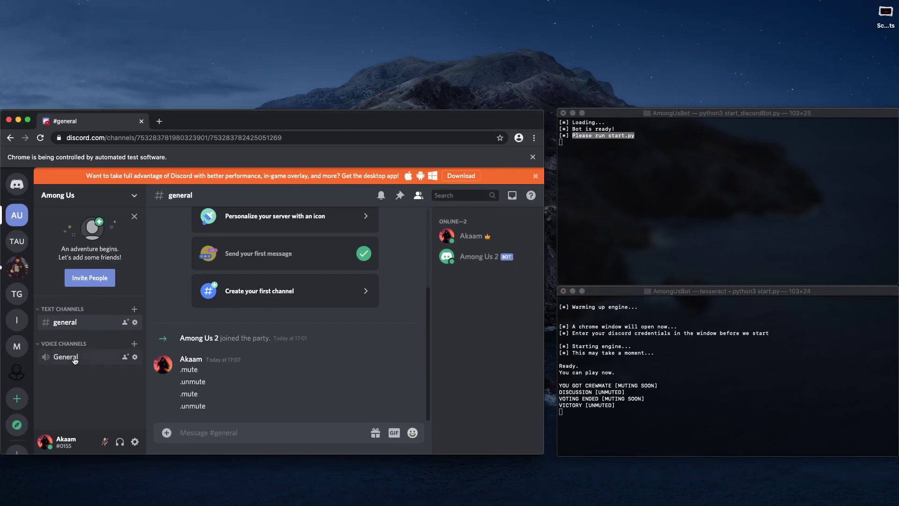
left_click(75, 360)
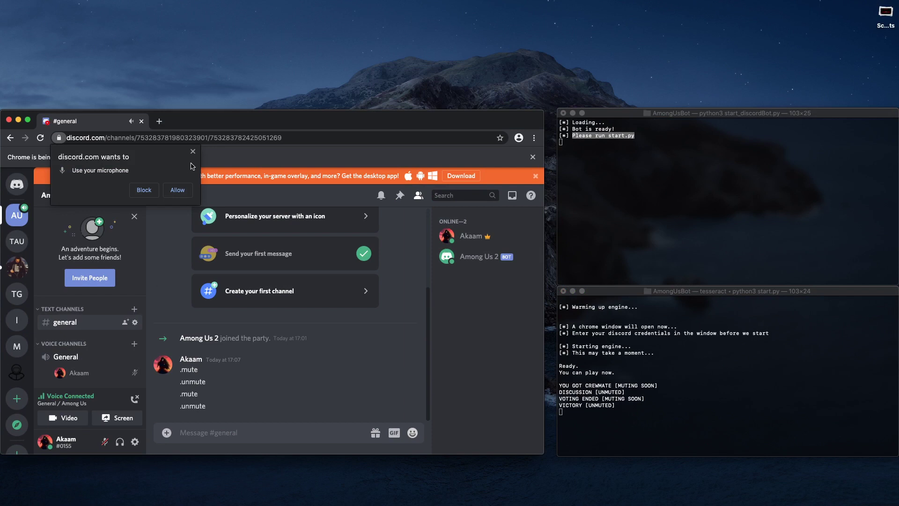
left_click(178, 190)
left_click_drag(279, 127, 280, 99)
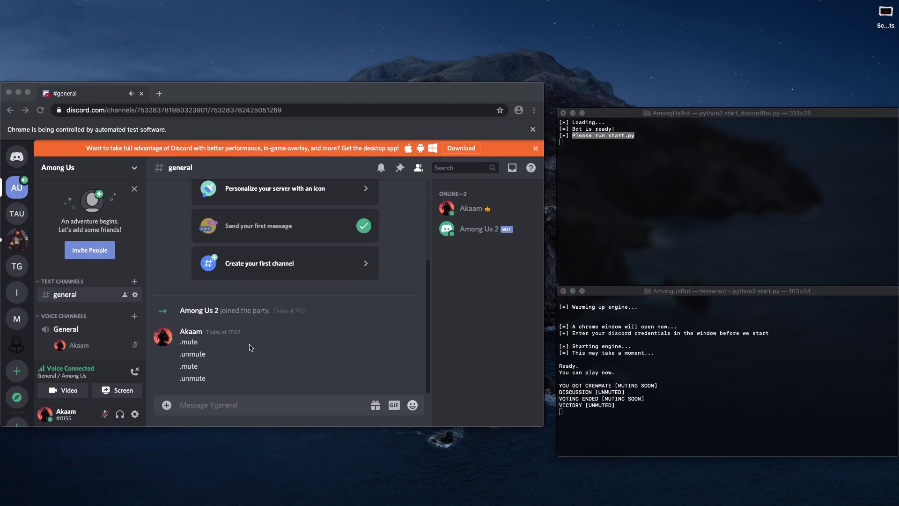
left_click(519, 168)
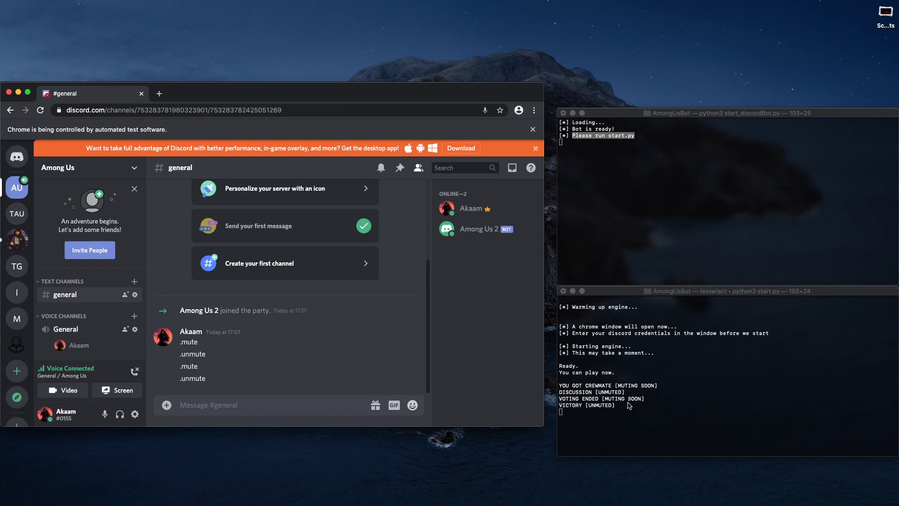
key("ctrl+Up")
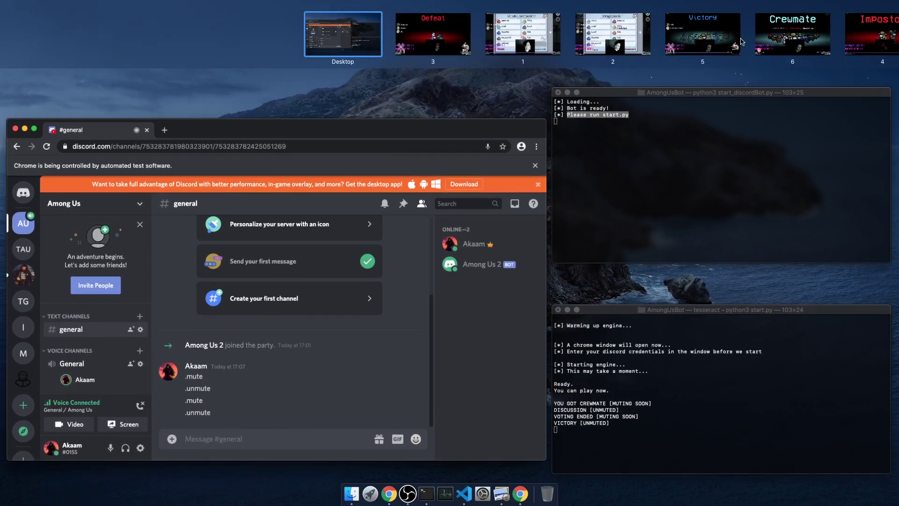
Step: Show the Crewmate then Impostor screens, then check Discord for the server mute
left_click(645, 45)
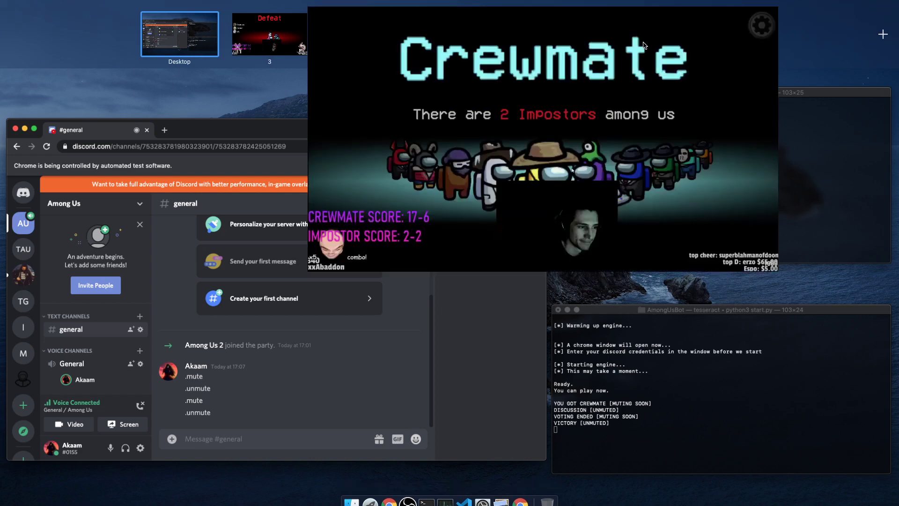
key("ctrl+Up")
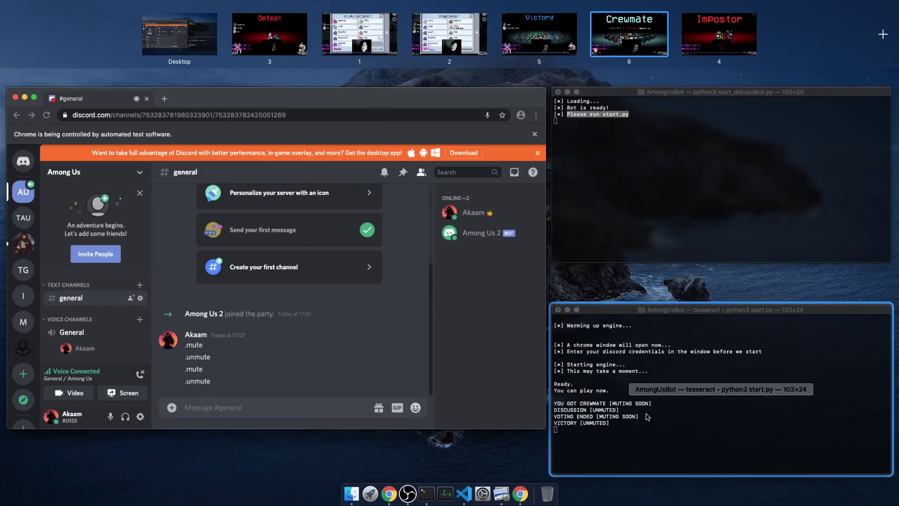
left_click(703, 47)
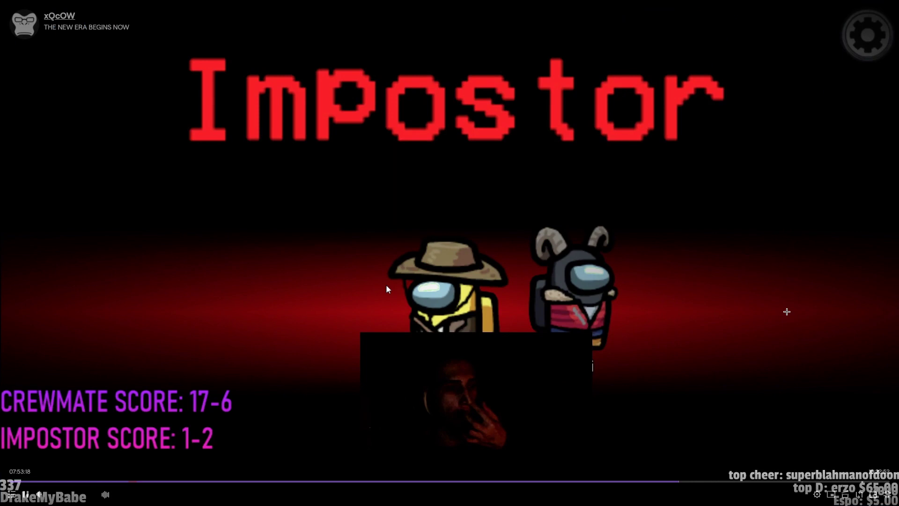
key("ctrl+Up")
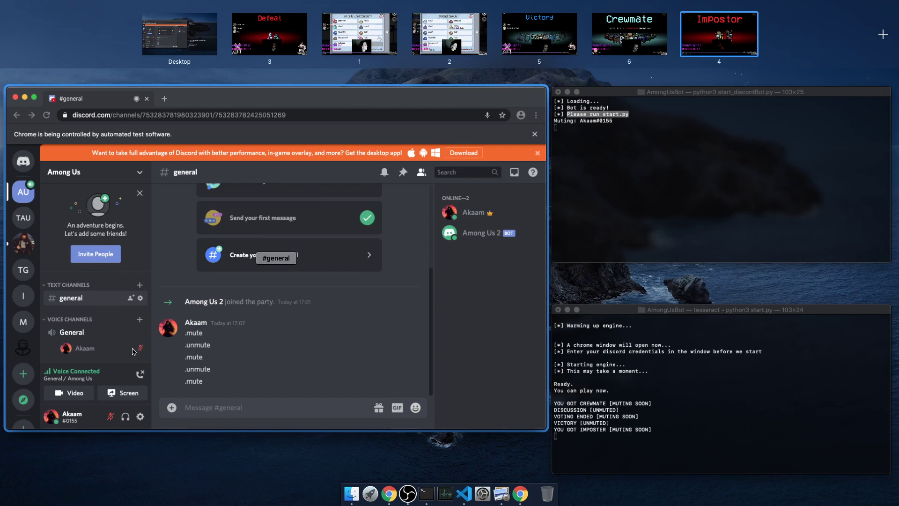
left_click(141, 351)
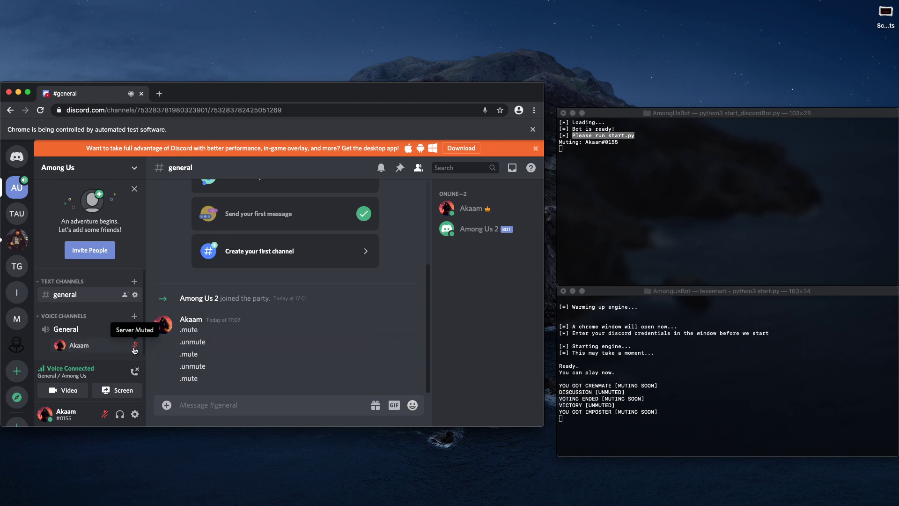
key("ctrl+Up")
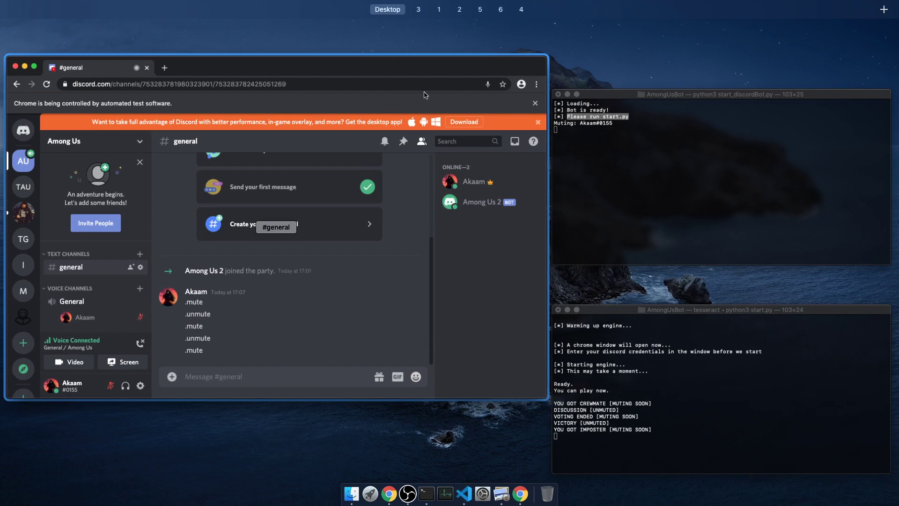
Step: Show the discussion screen, then return to Discord to see the new .unmute
mouse_move(719, 28)
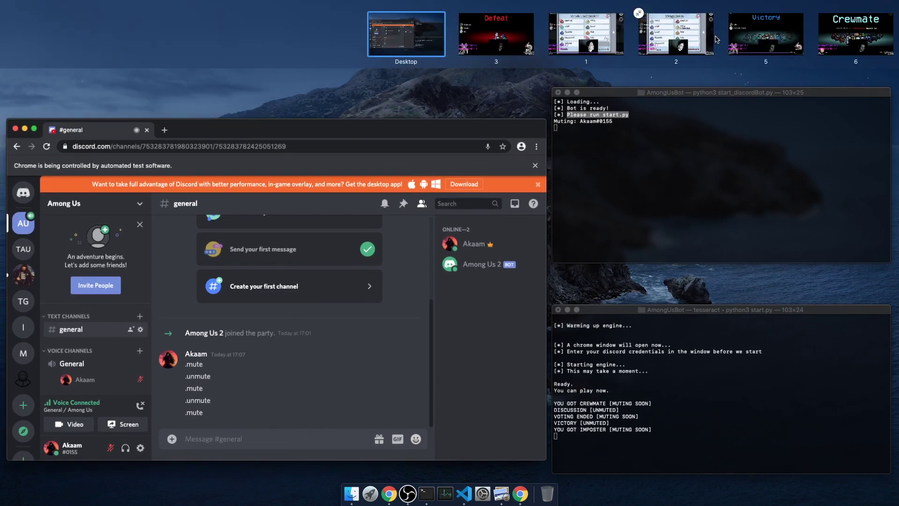
mouse_move(616, 43)
left_click(611, 43)
key("ctrl+Up")
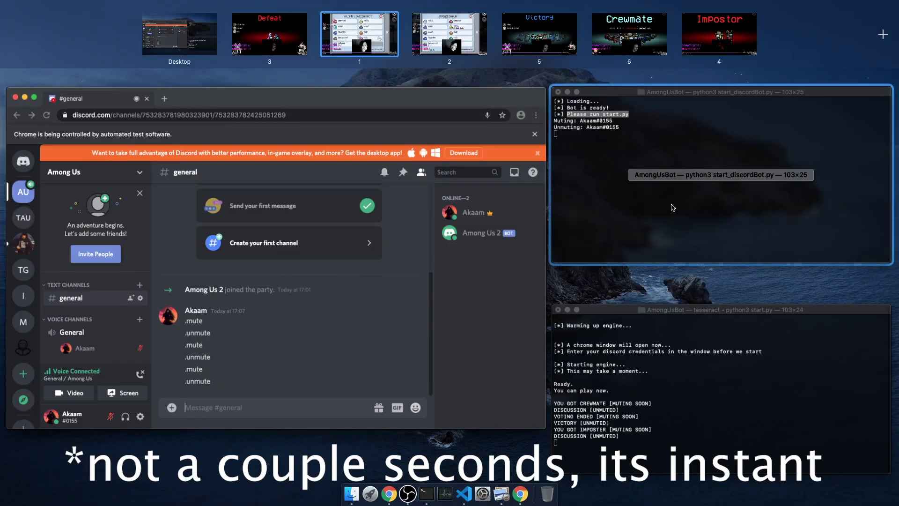
left_click(123, 373)
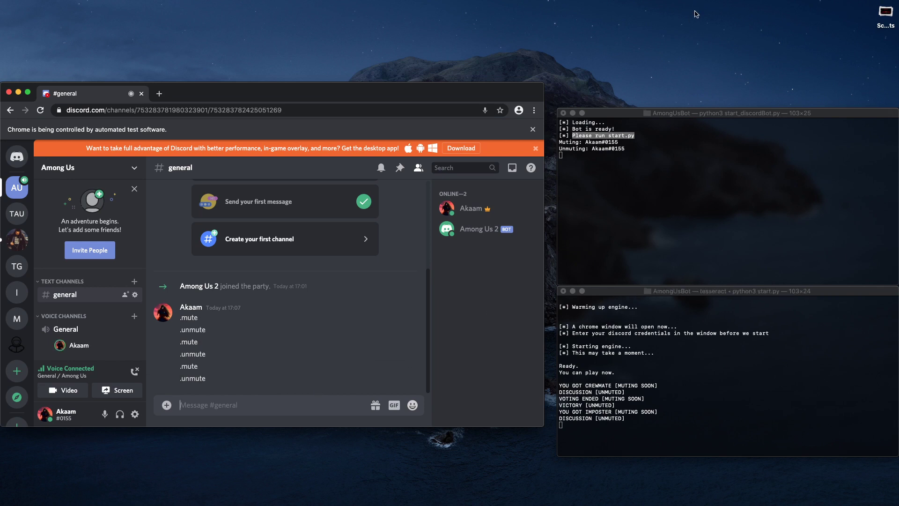
Step: Move both bot log terminals up and stretch them taller so their logs are fully visible
left_click_drag(663, 112, 656, 42)
left_click_drag(676, 215, 676, 255)
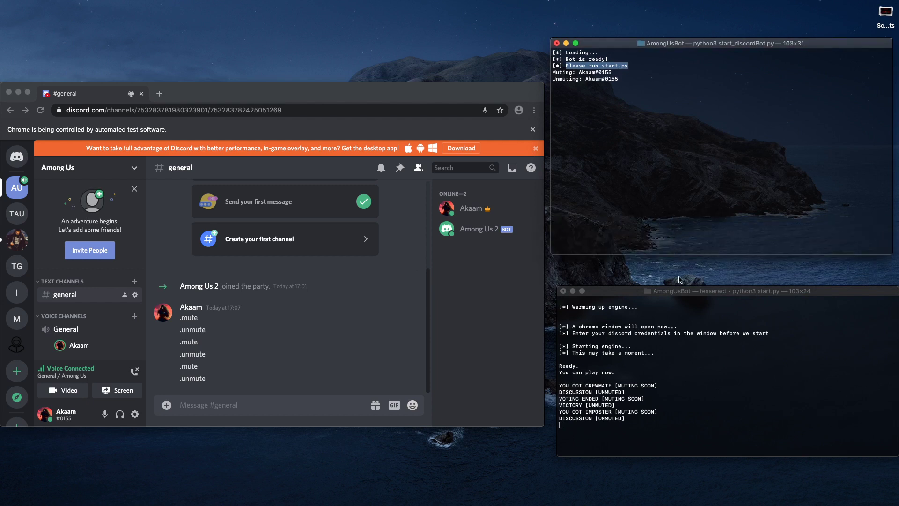
left_click_drag(680, 291, 653, 267)
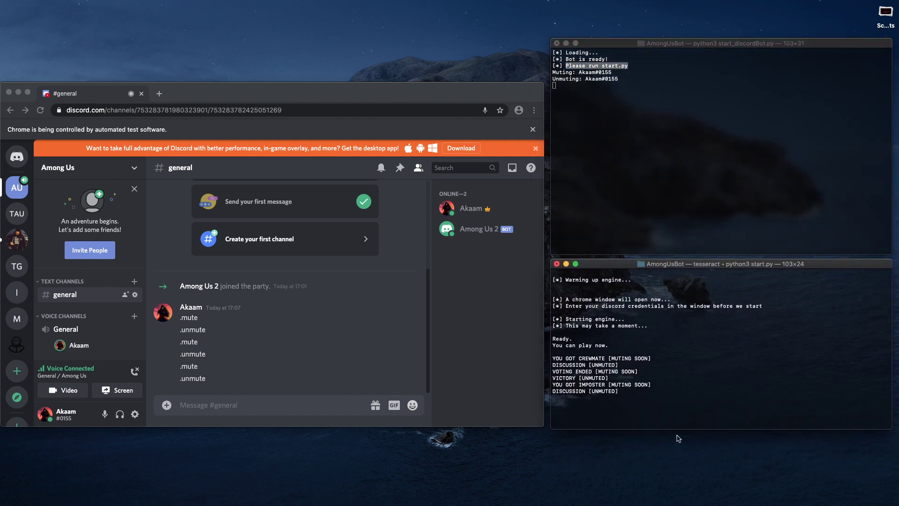
left_click_drag(676, 428, 677, 468)
mouse_move(425, 502)
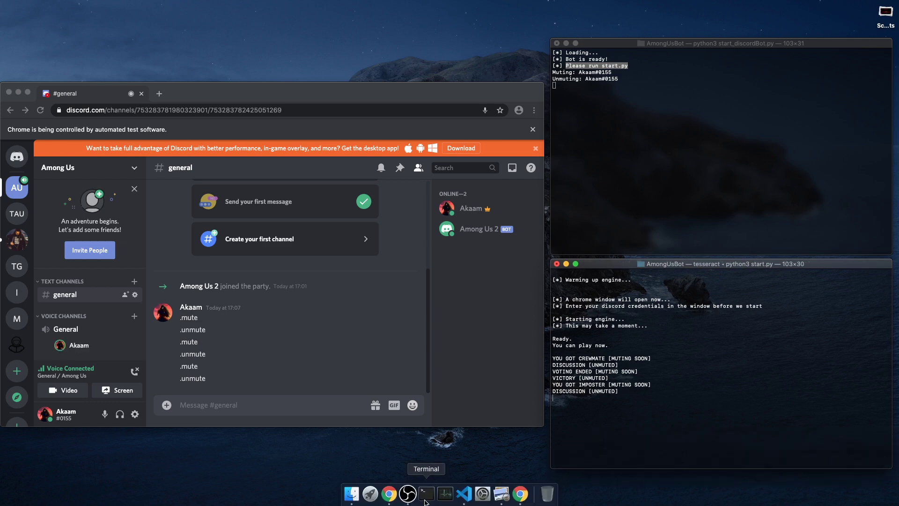